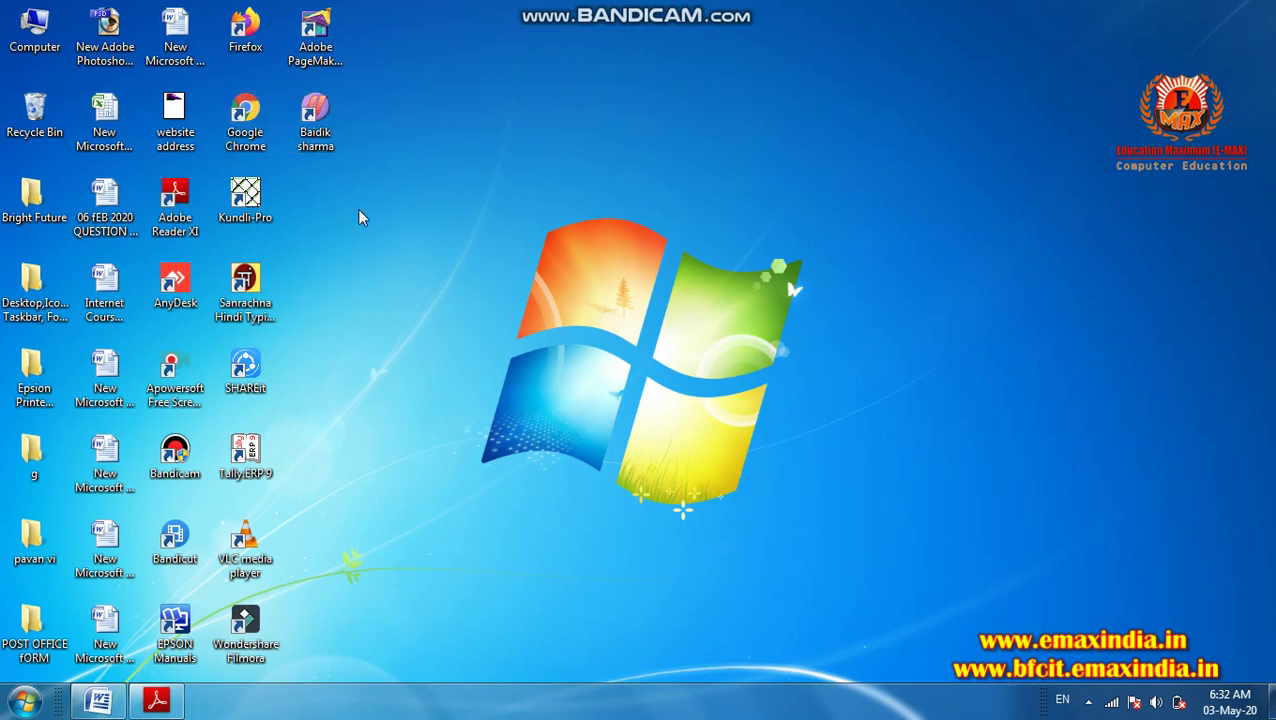
- Launch Google Chrome from its desktop shortcut
left_click_drag(358, 210, 215, 100)
left_click(370, 240)
left_click(250, 122)
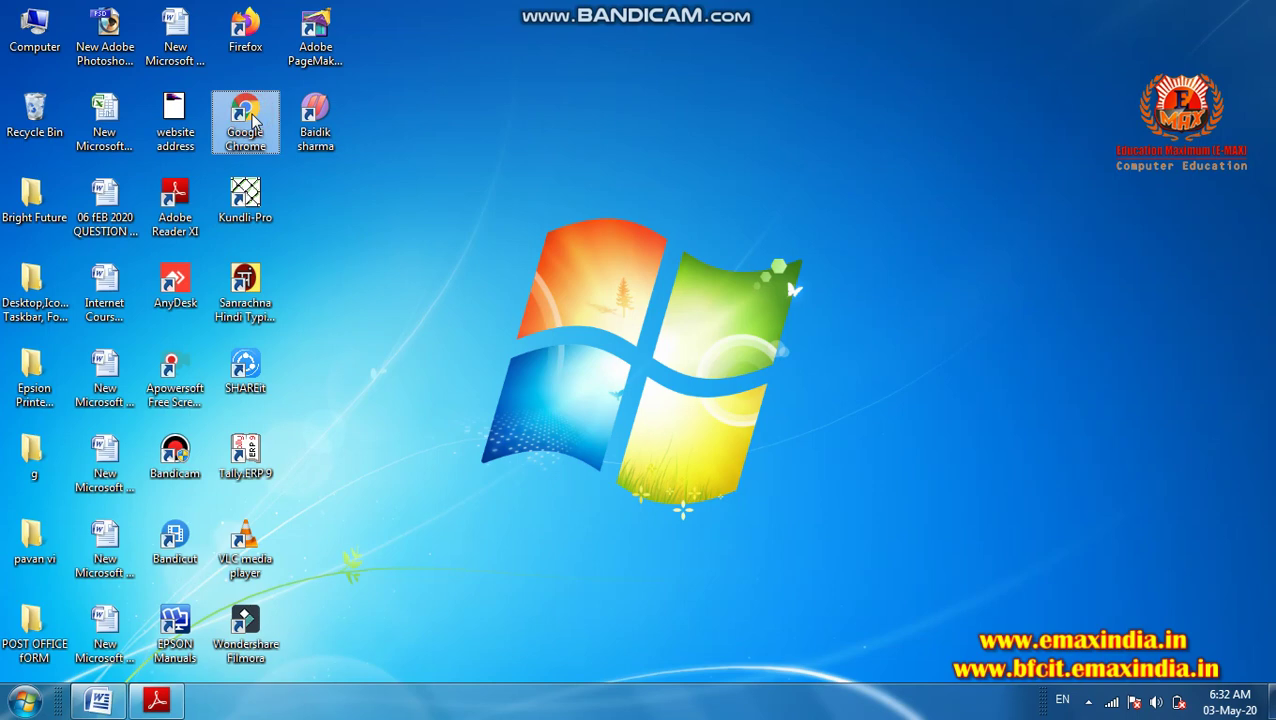
double_click(250, 120)
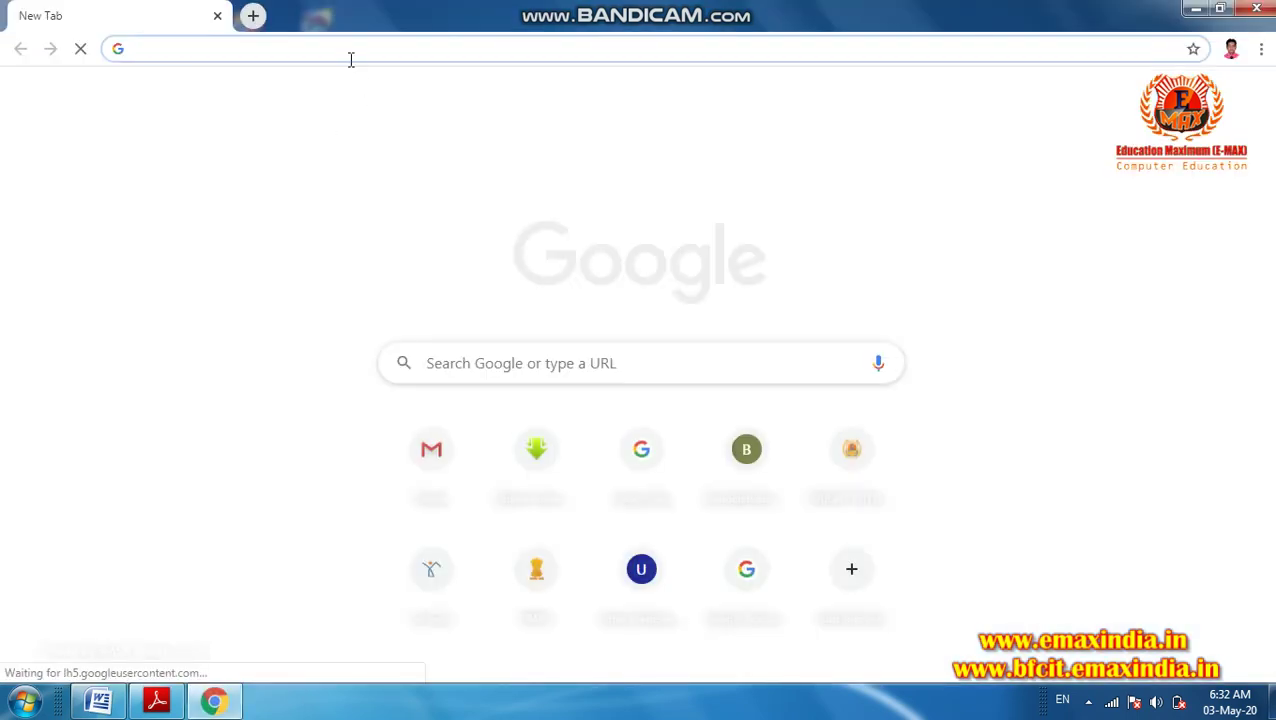
- Search Google for 'mobile recharge online'
type("mo")
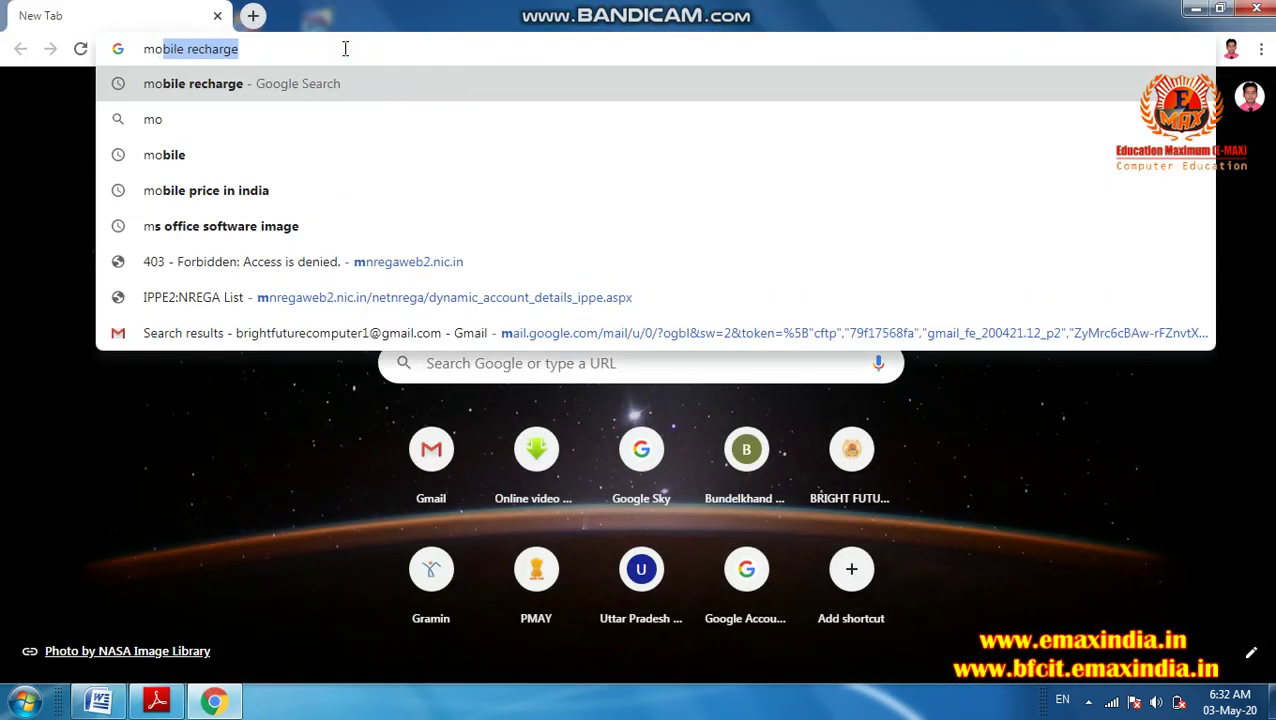
type("bile")
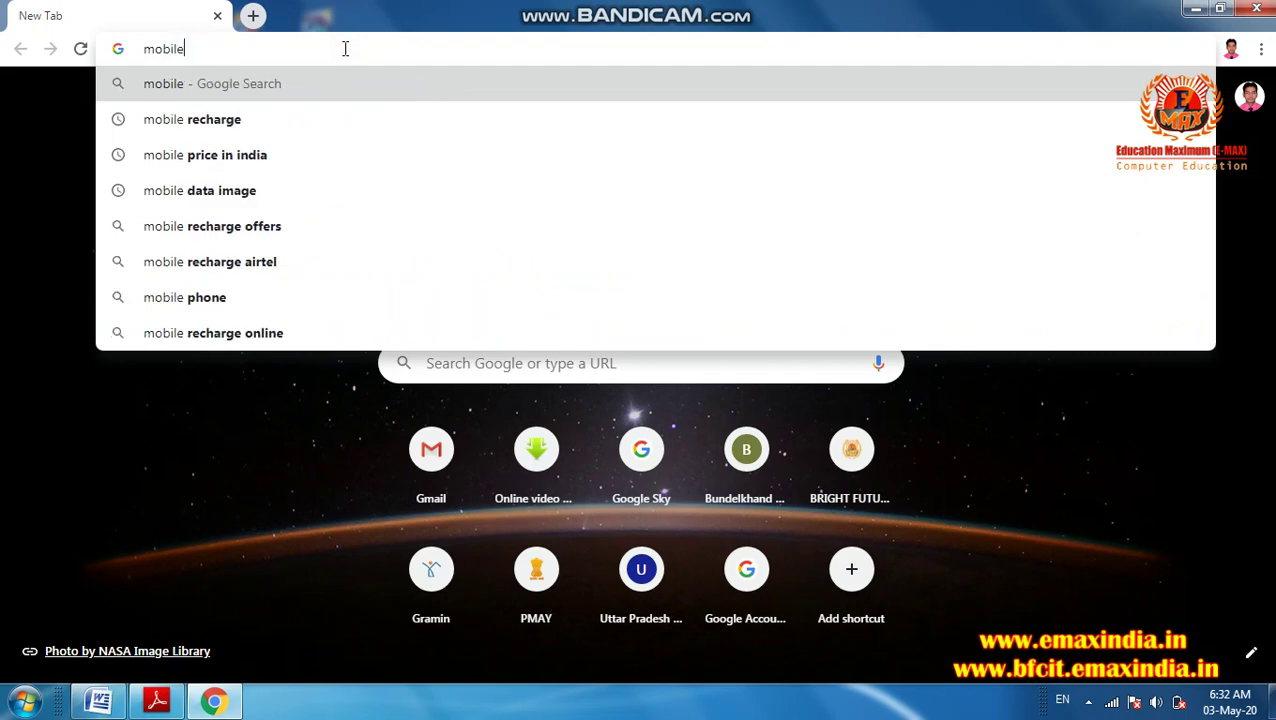
type(" re")
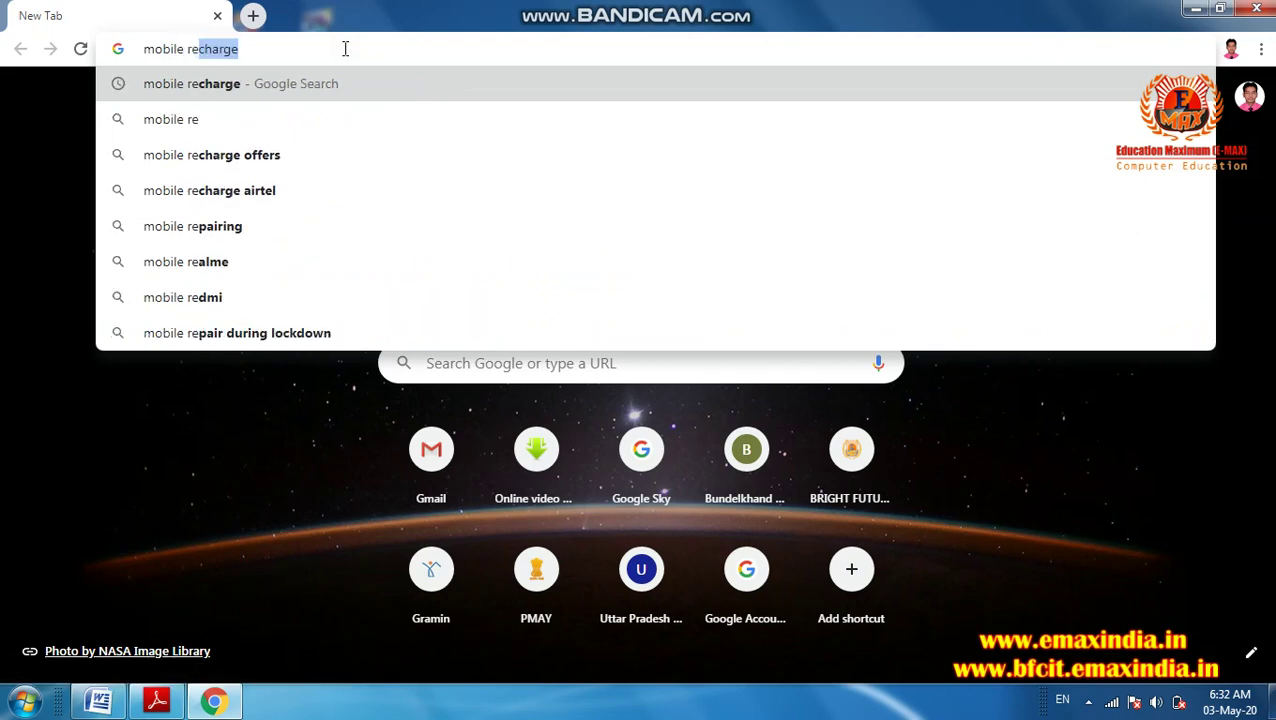
type("charge on")
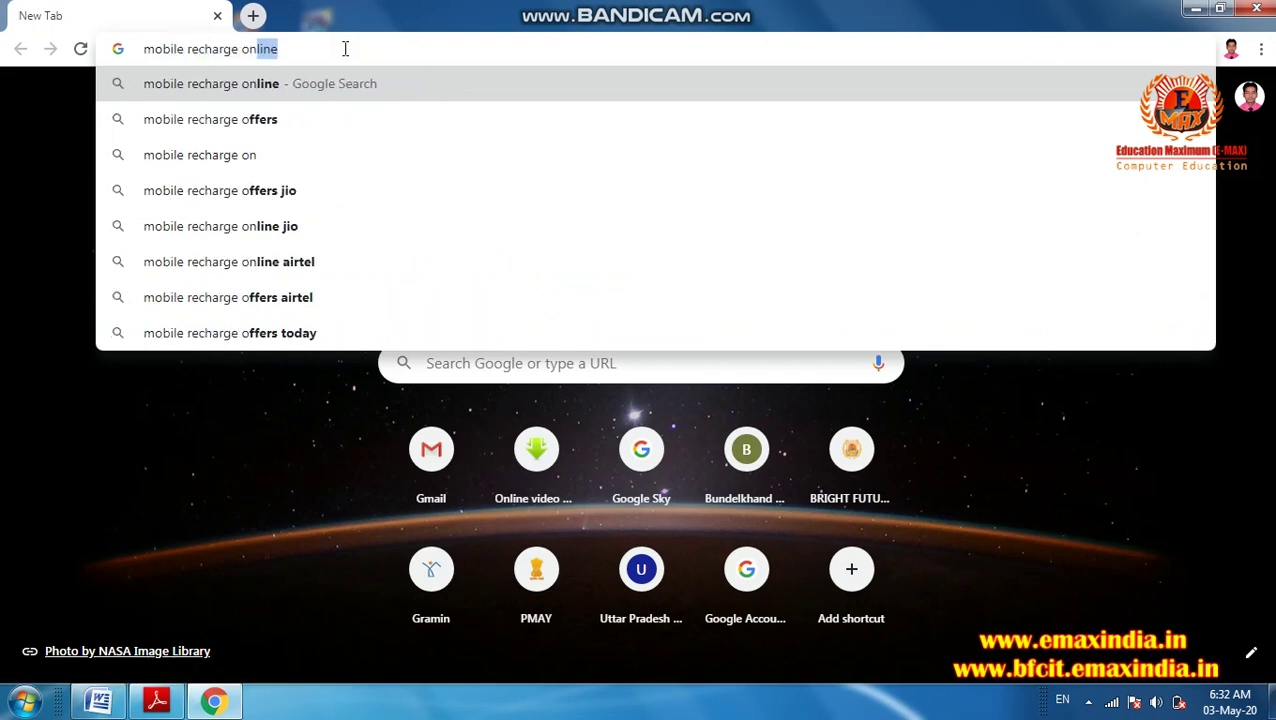
key("Return")
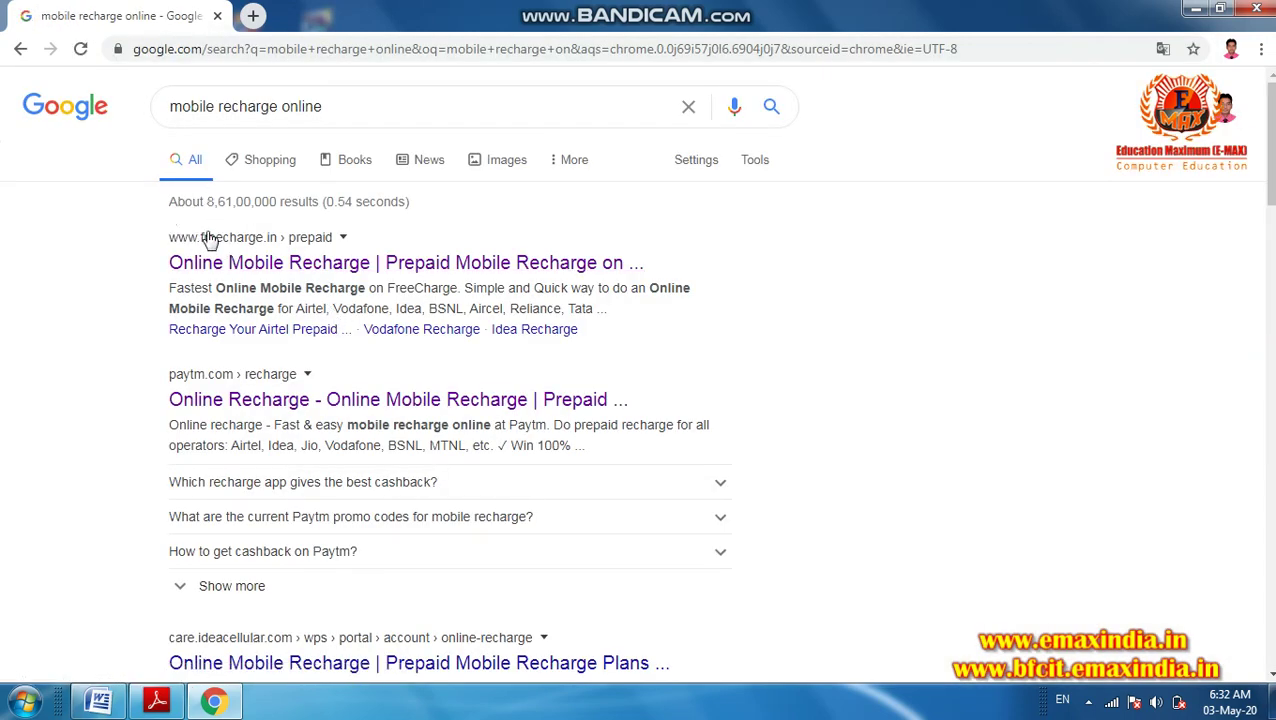
left_click(208, 268)
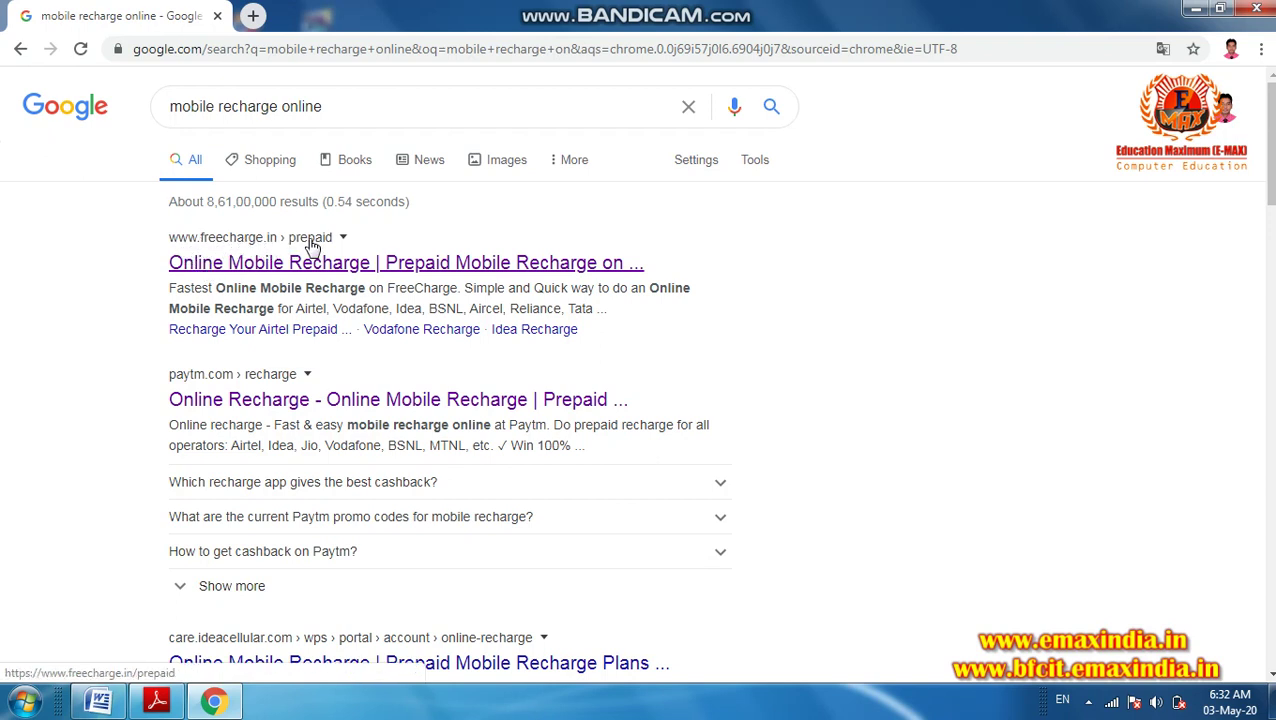
- Open the Freecharge result, enter the saved mobile number (Airtel prepaid detected) and proceed
left_click(289, 266)
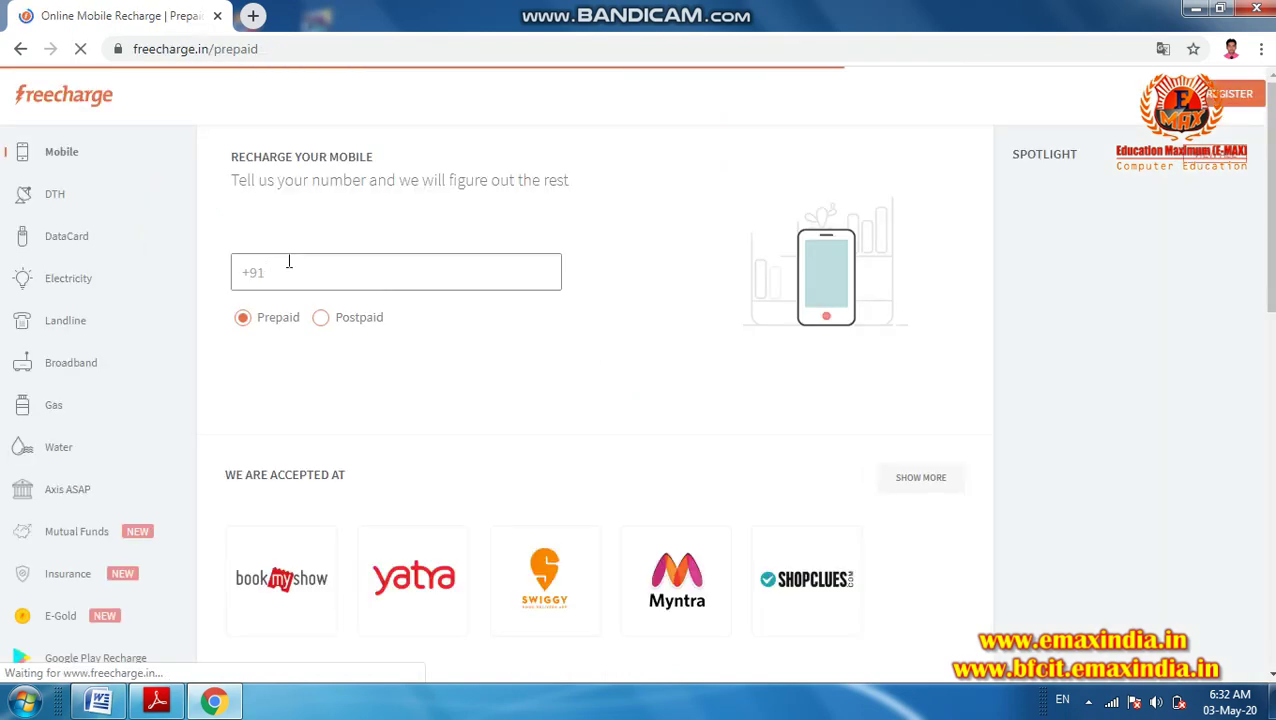
left_click(297, 276)
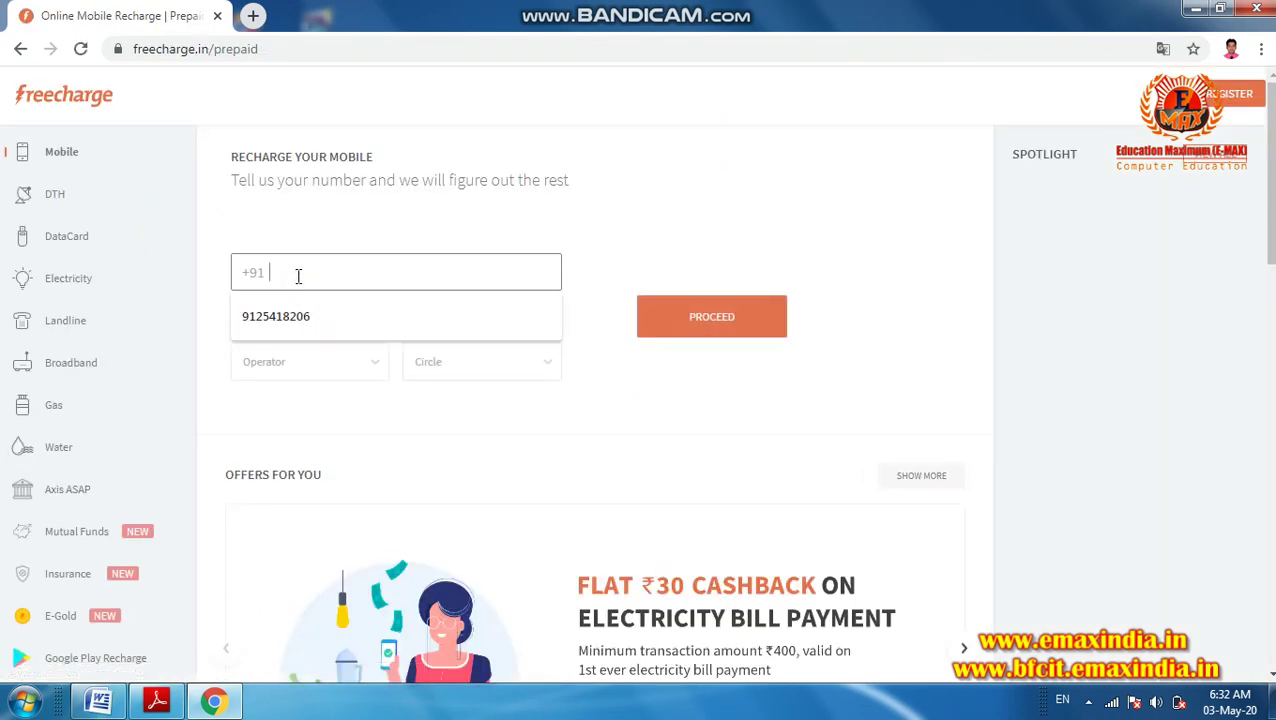
key("Down")
key("Return")
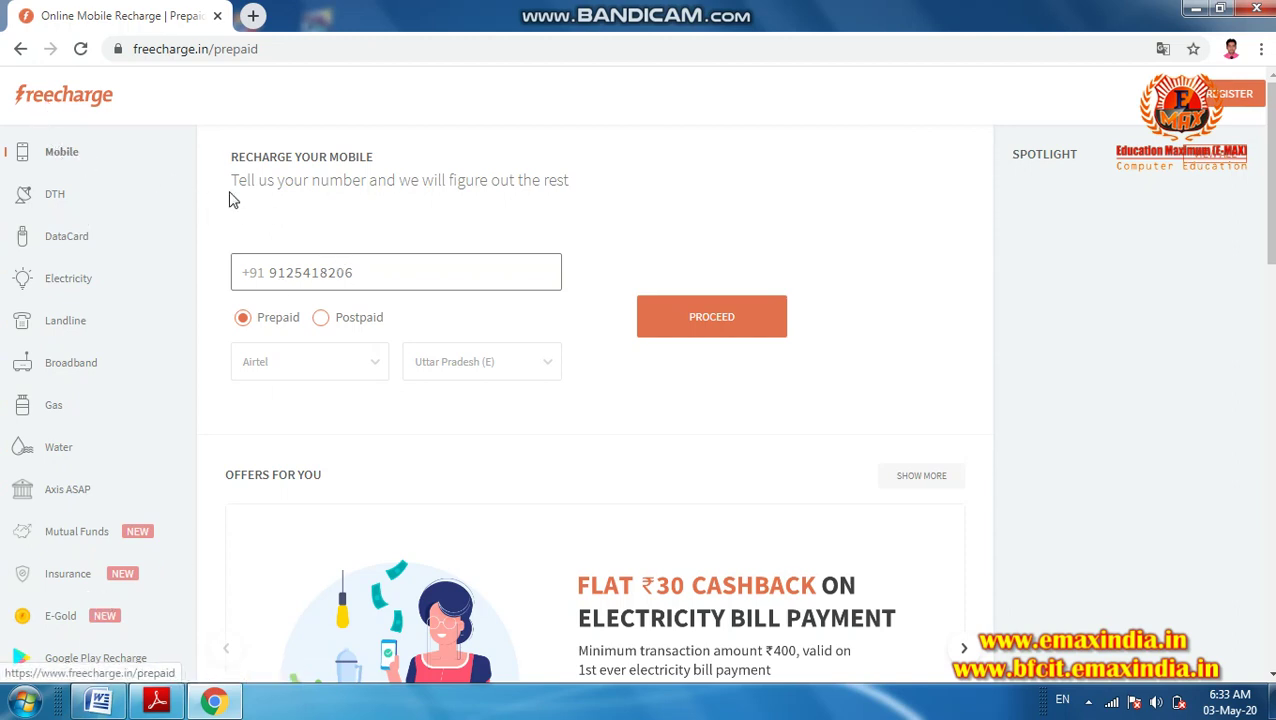
left_click(698, 318)
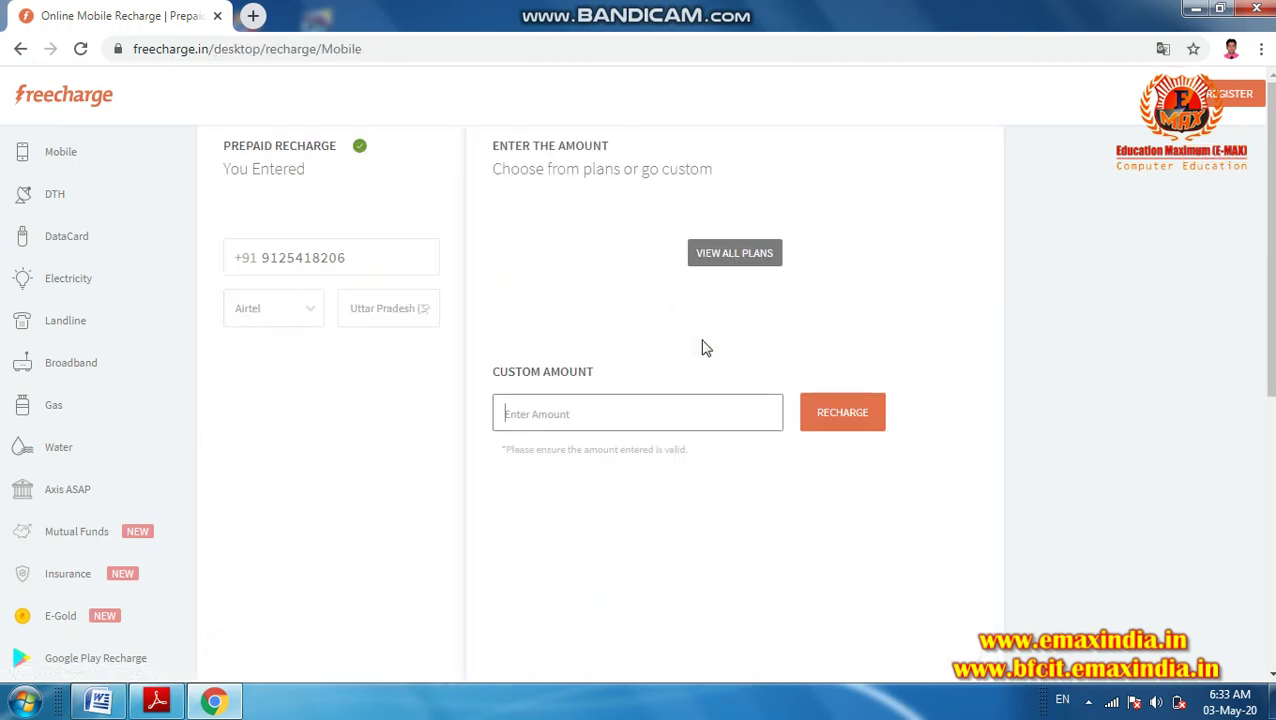
- Enter a custom recharge amount of 50
left_click(524, 412)
type("50")
left_click(832, 414)
- Browse the TOPUP, 3G/4G and SPL/RATE CUTTER plans and pick the ₹129 plan
left_click(714, 256)
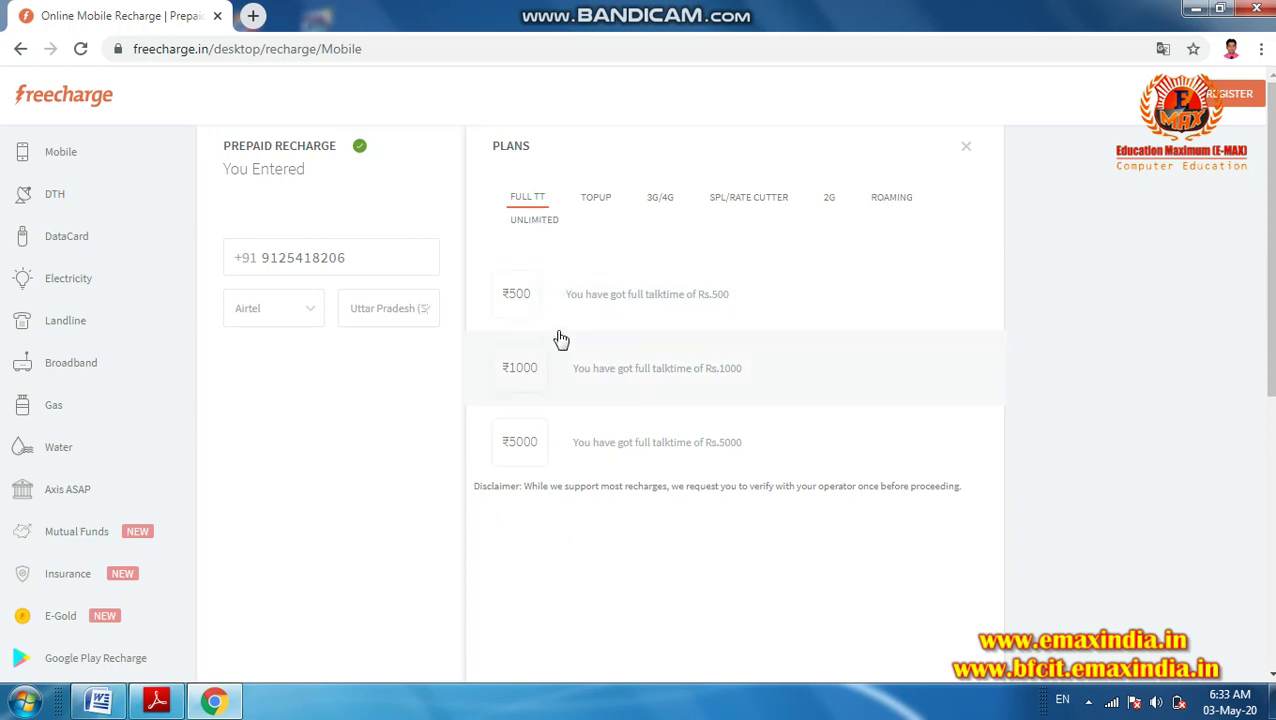
left_click(612, 198)
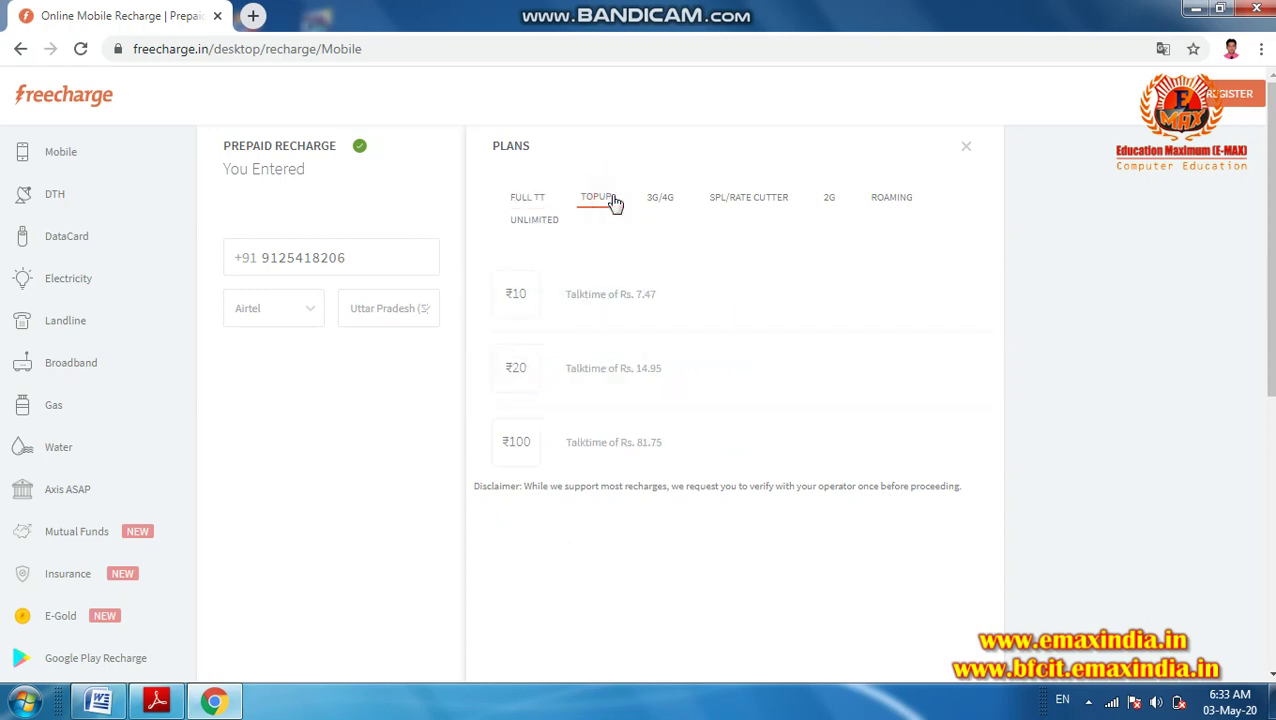
left_click(662, 212)
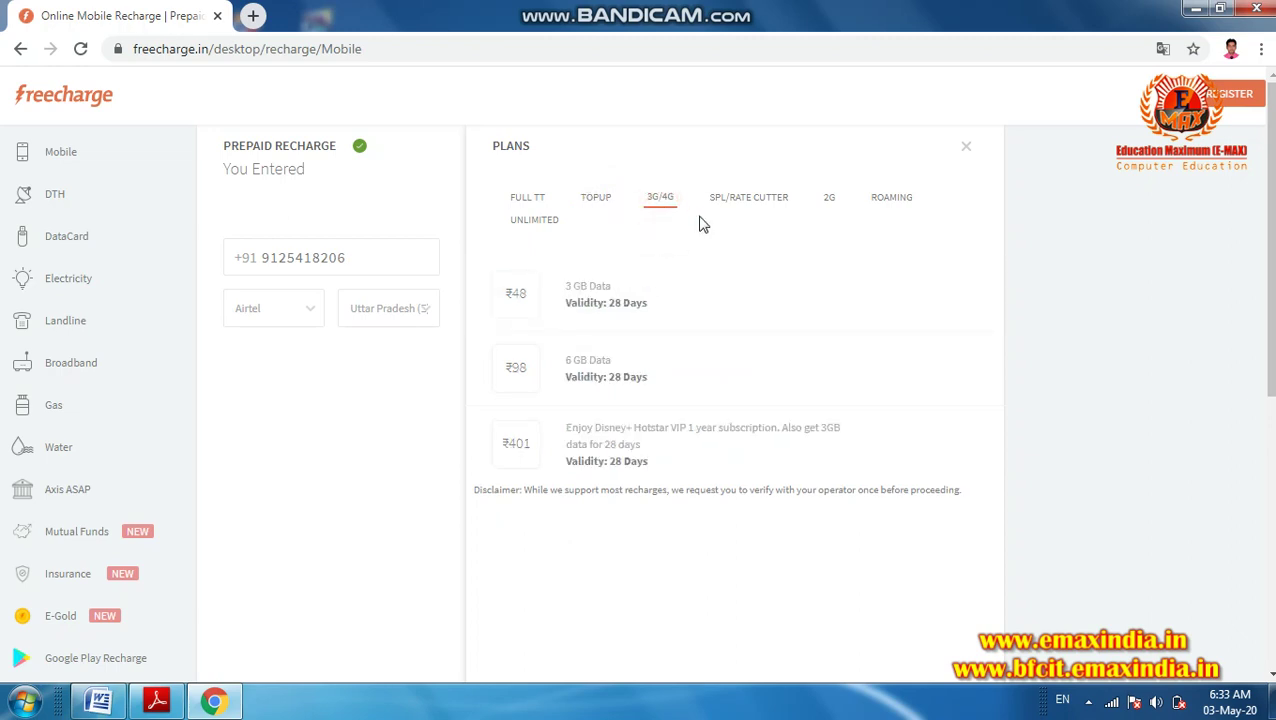
left_click(744, 213)
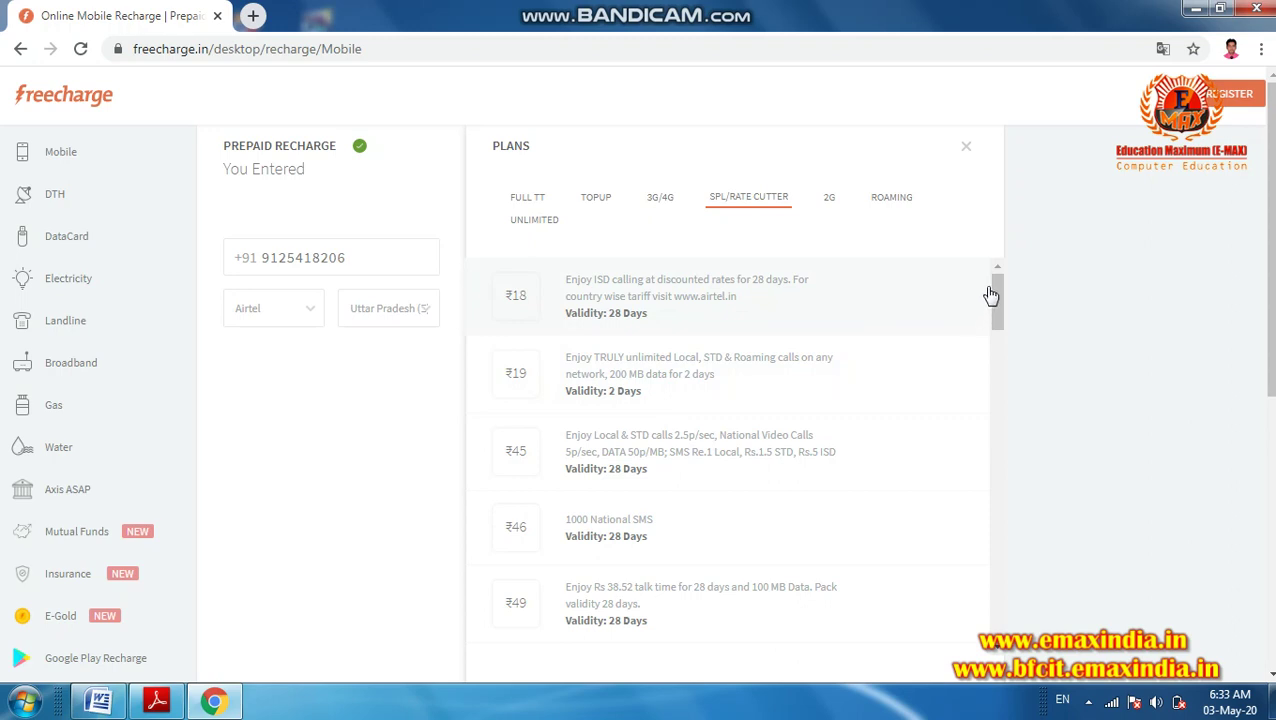
left_click_drag(994, 289, 1000, 352)
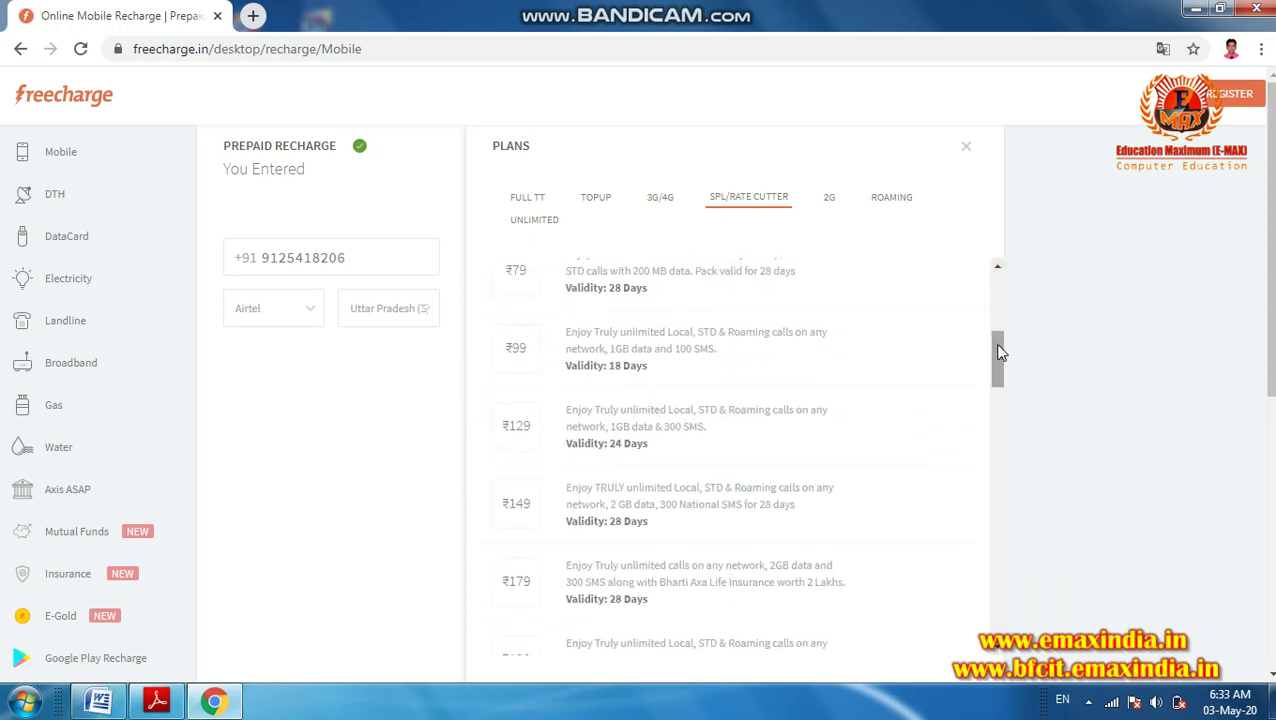
left_click(527, 429)
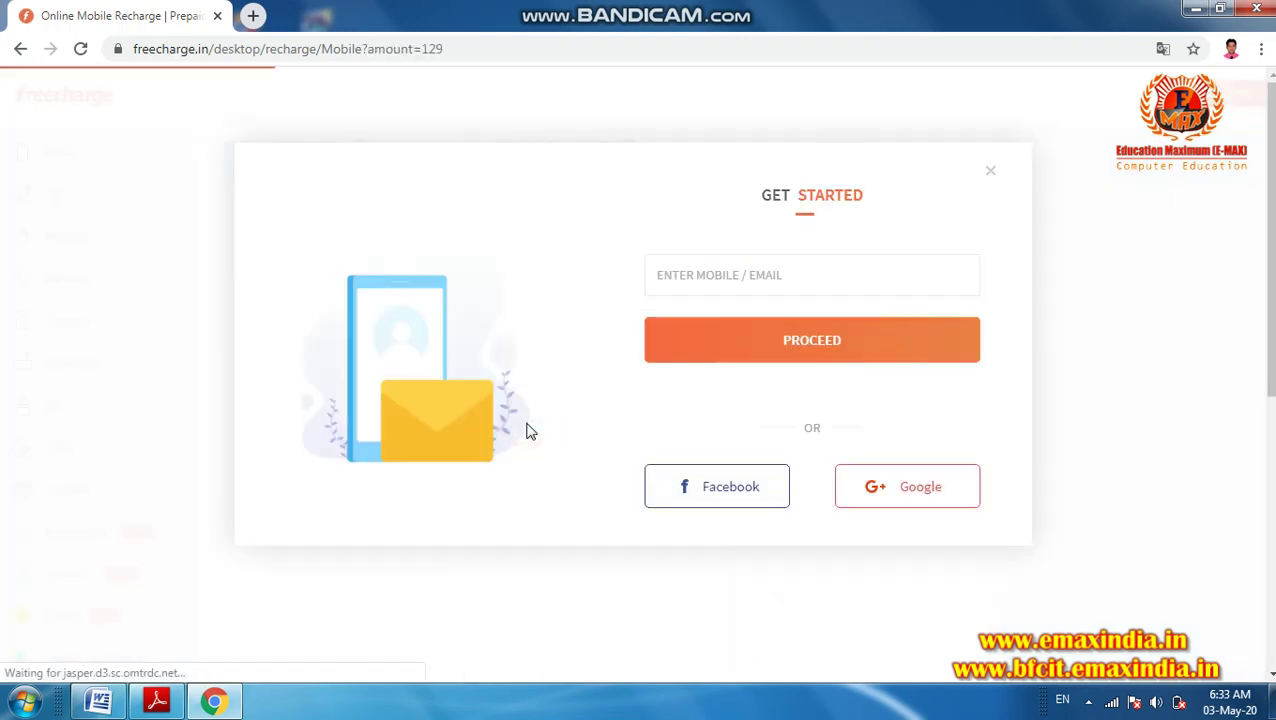
- Enter the customer's mobile number to sign in and continue
left_click(706, 279)
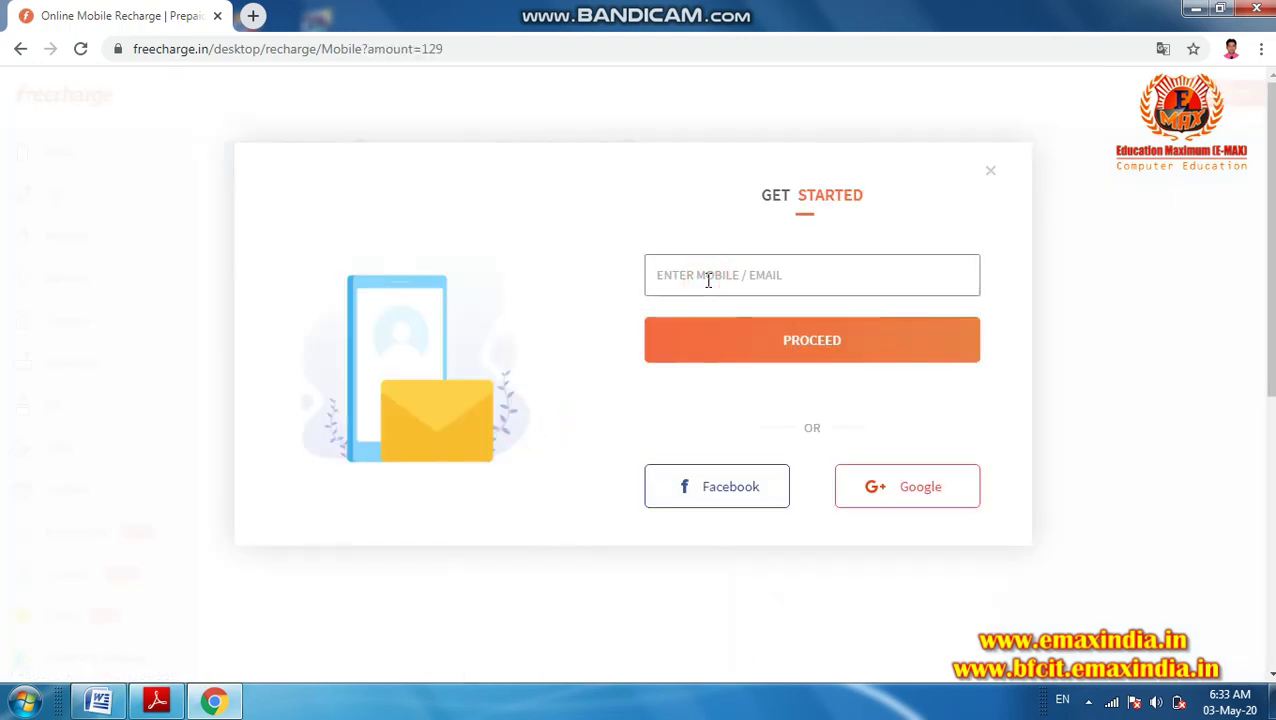
key("Return")
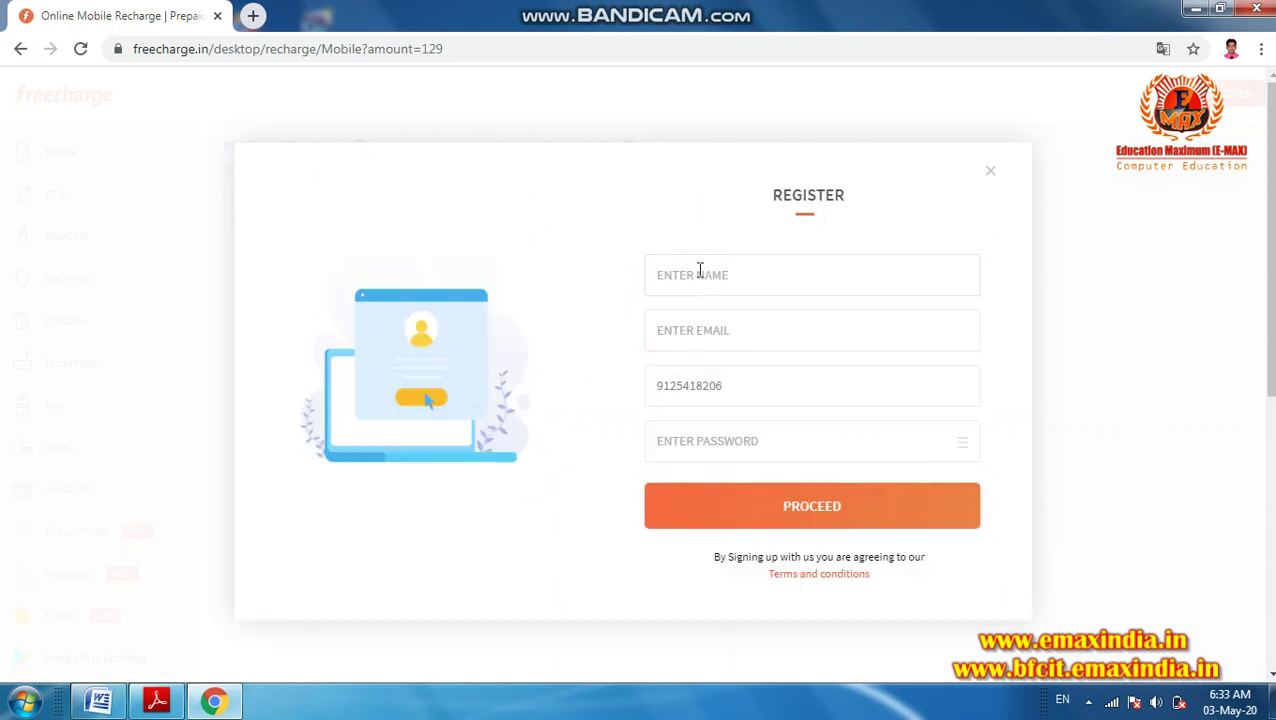
- Fill the Register form with the customer's name, e-mail and a password, and submit it
left_click(700, 271)
type("Ch")
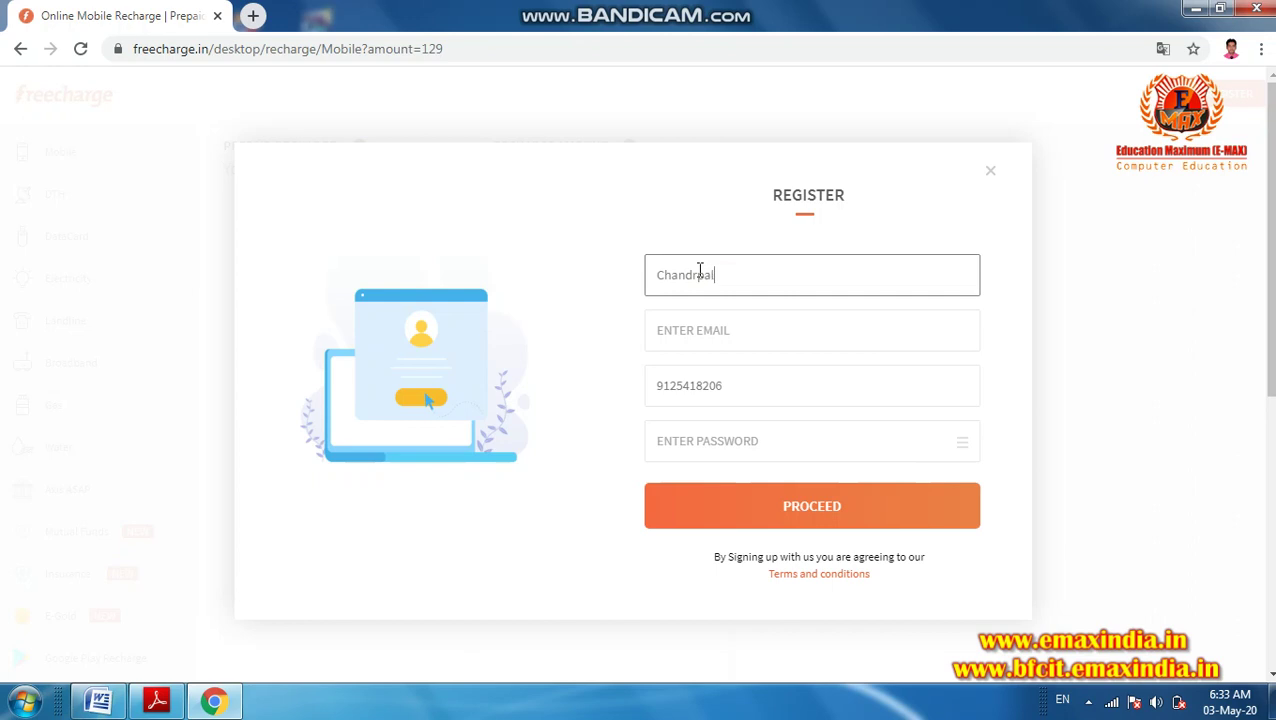
type("andrpal")
key("Tab")
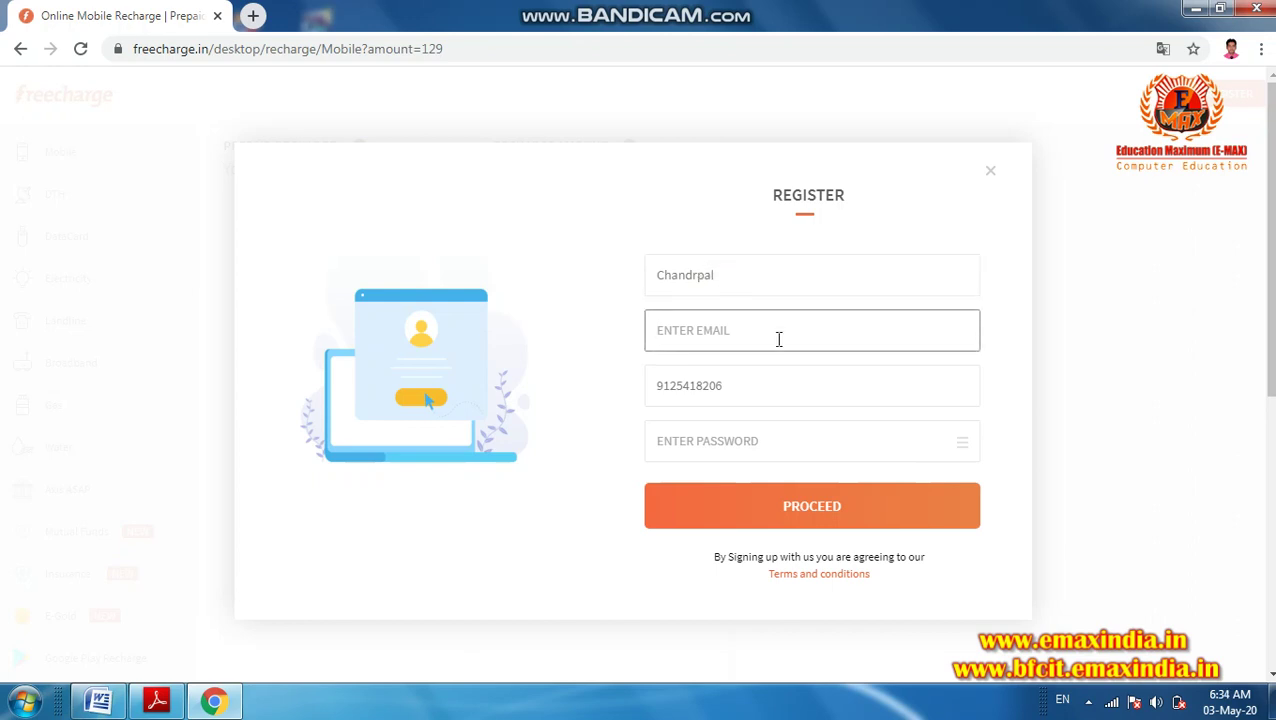
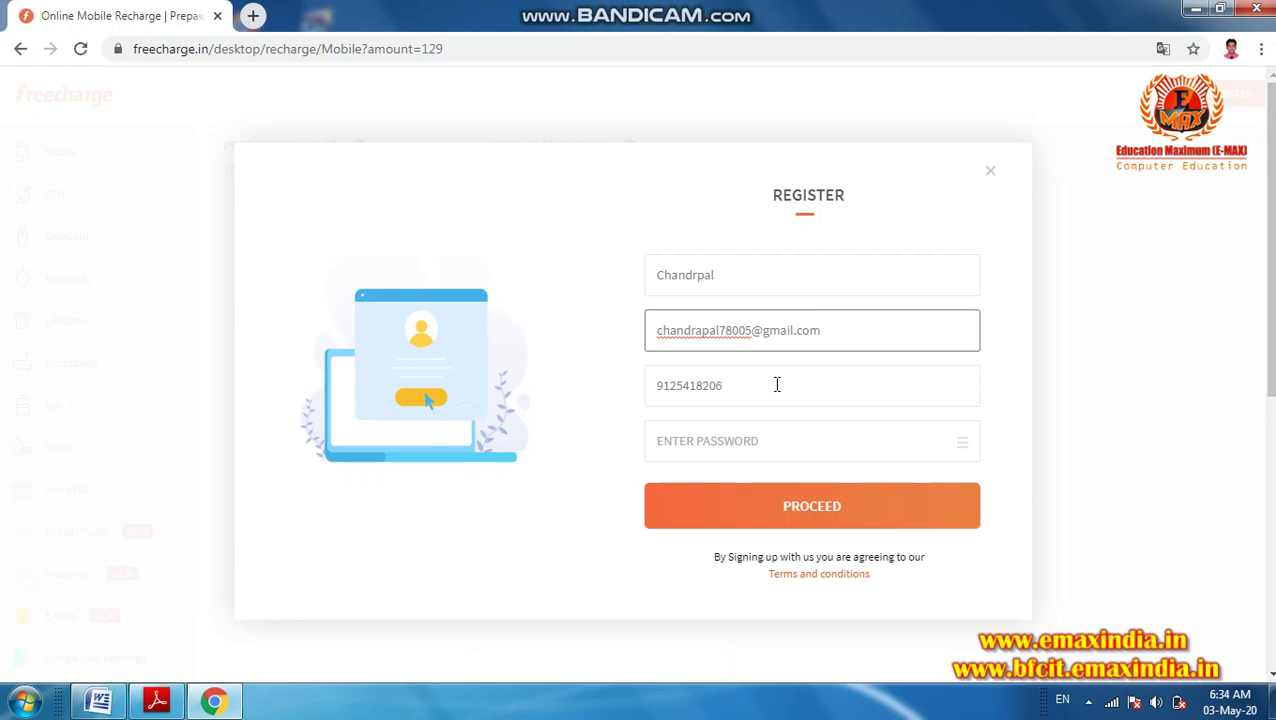
left_click(743, 438)
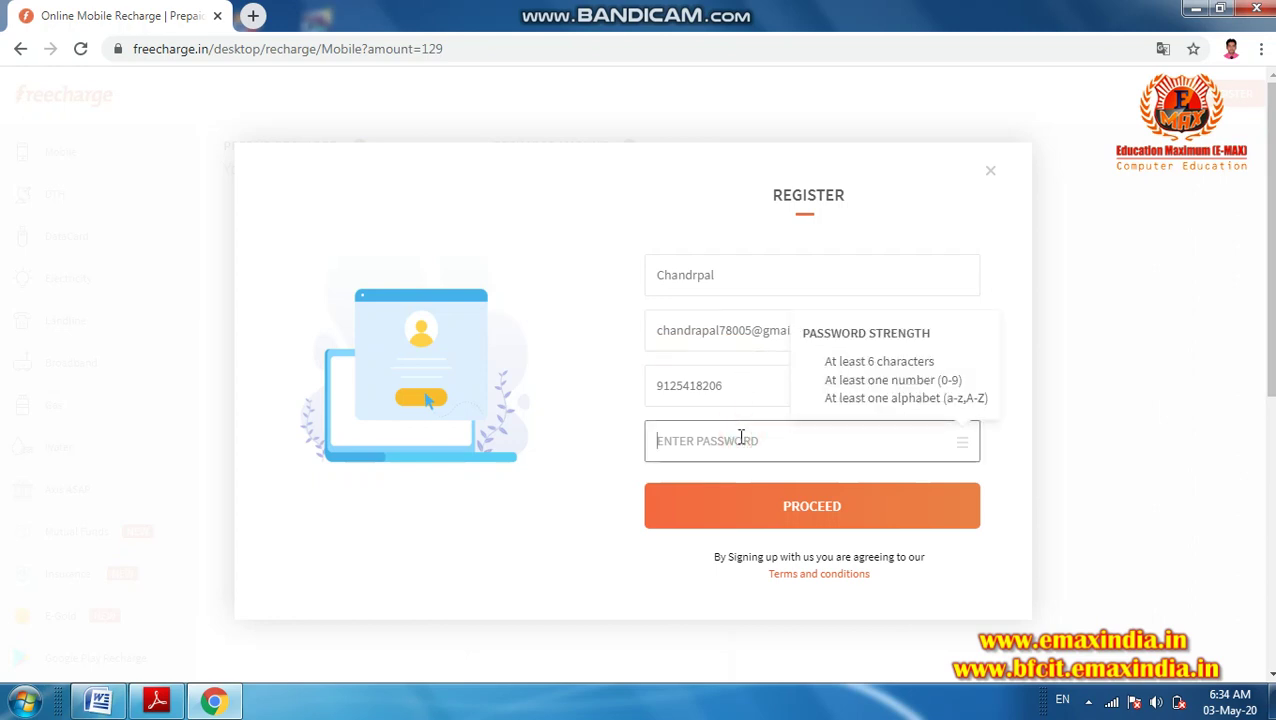
key("ctrl+v")
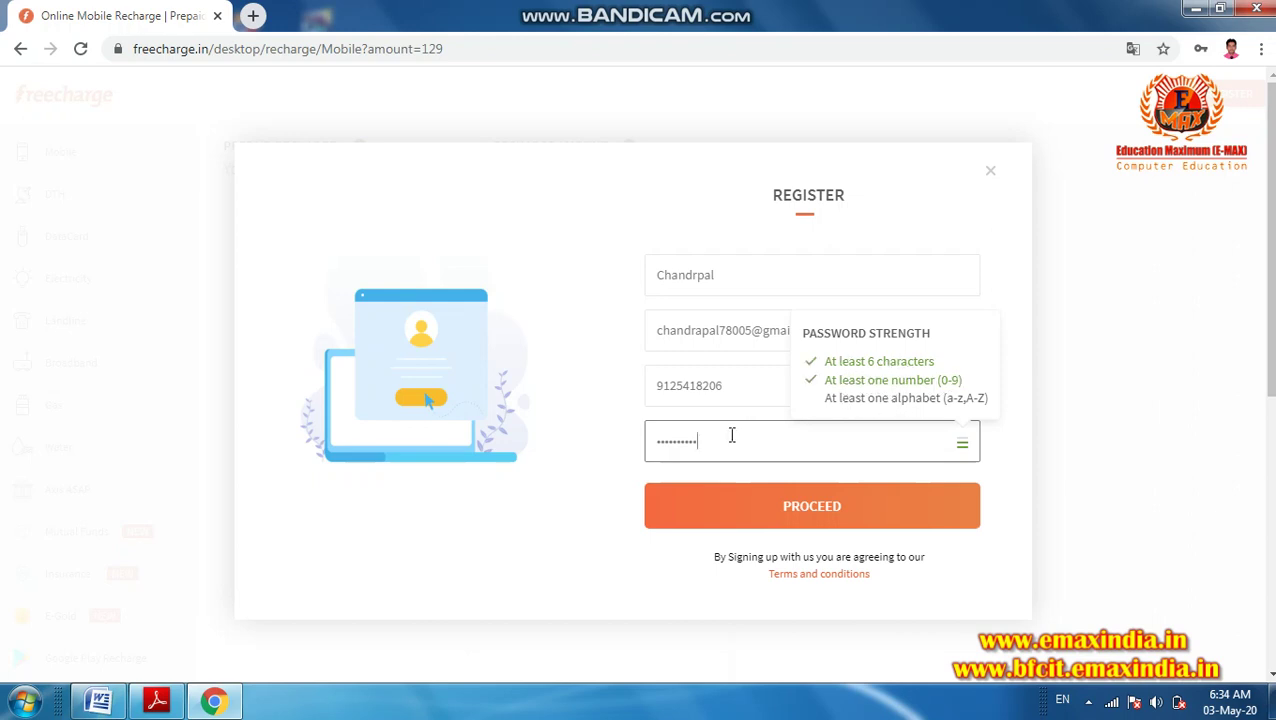
left_click_drag(714, 437, 578, 441)
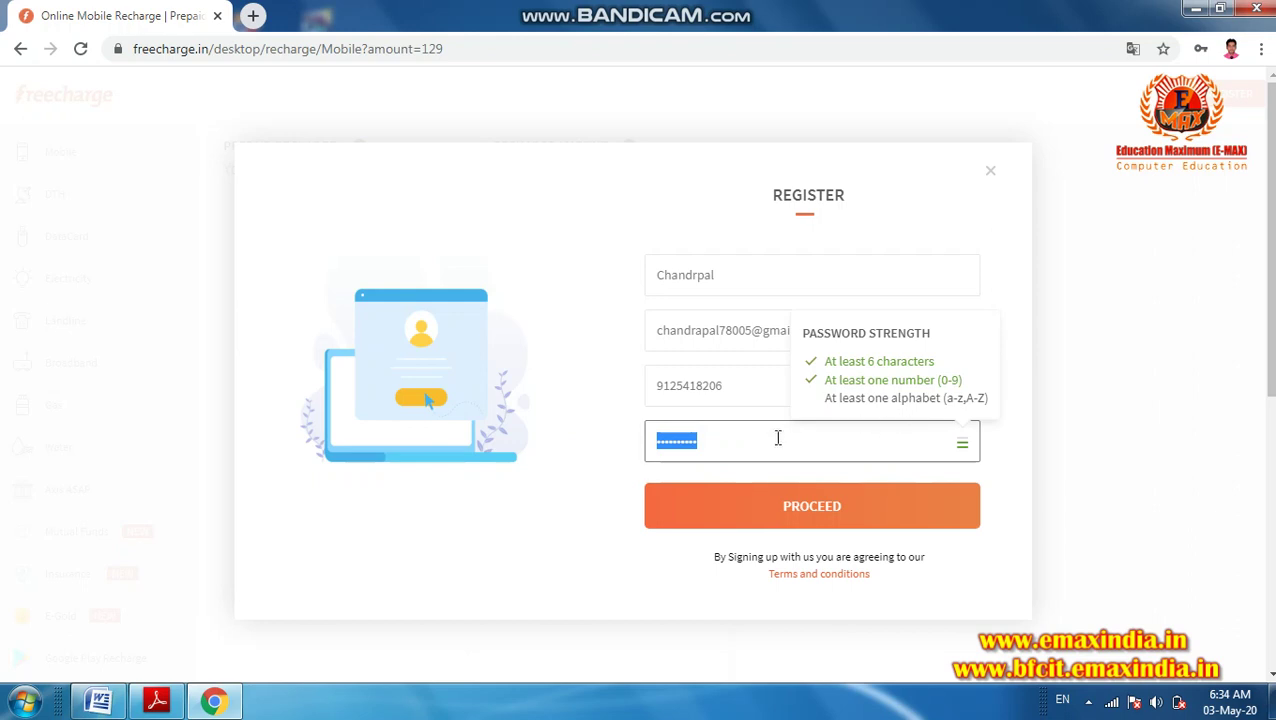
key("BackSpace")
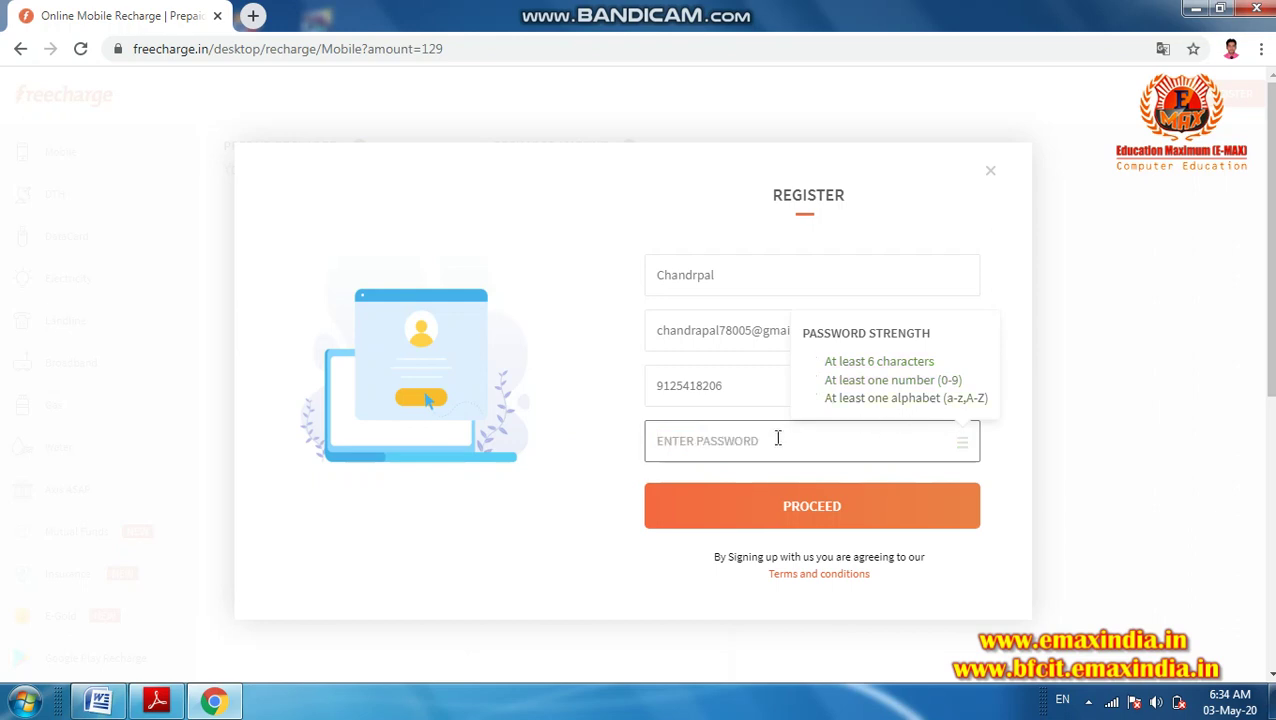
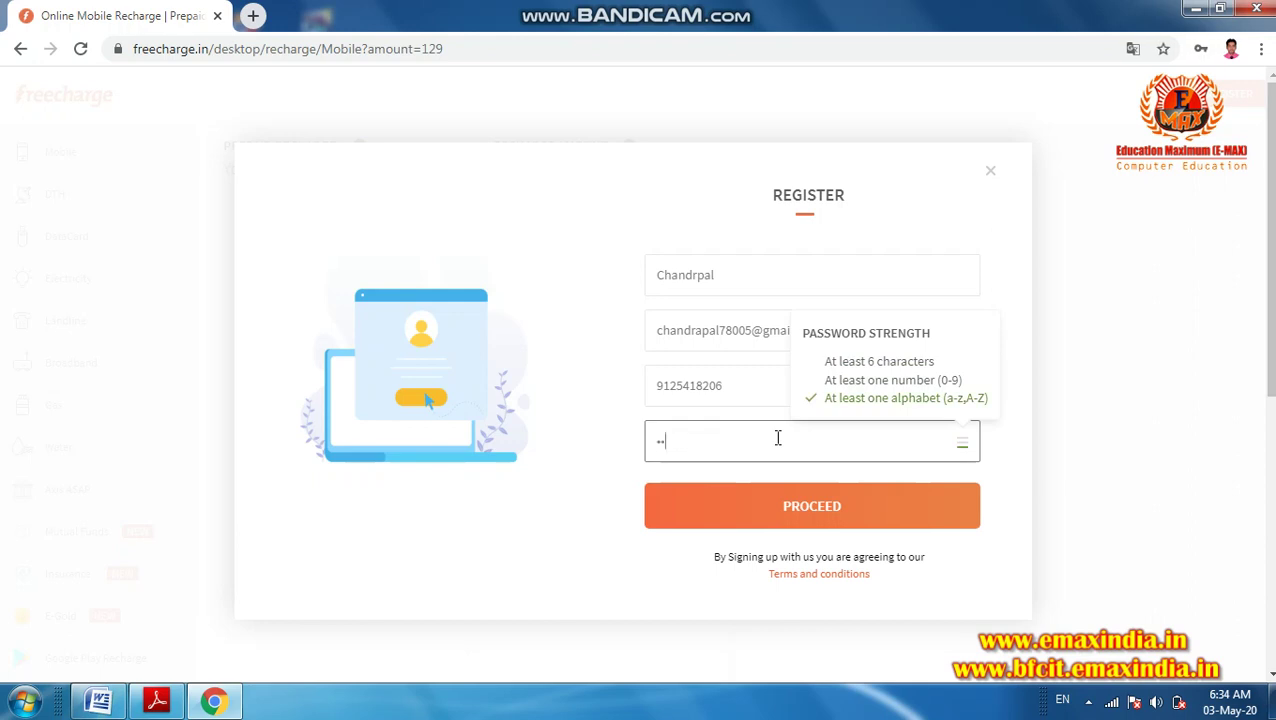
left_click(800, 510)
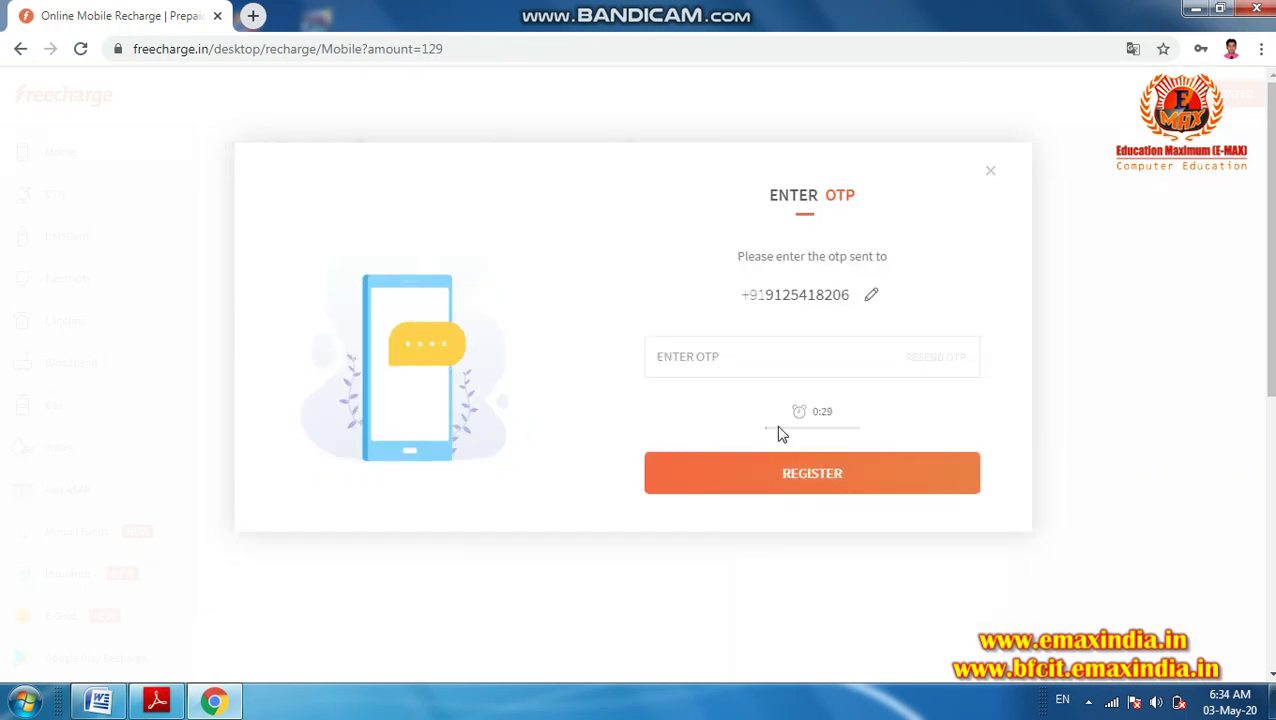
- Enter the one-time code into ENTER OTP and register the Freecharge account
left_click(755, 348)
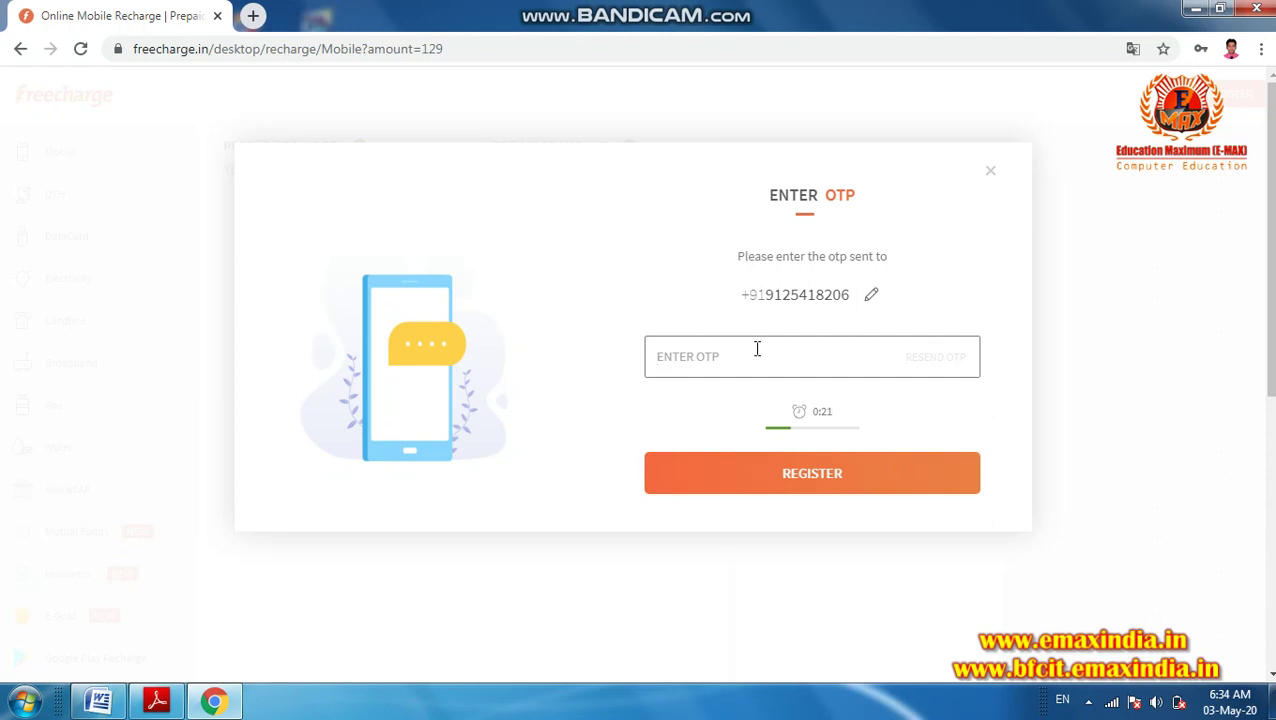
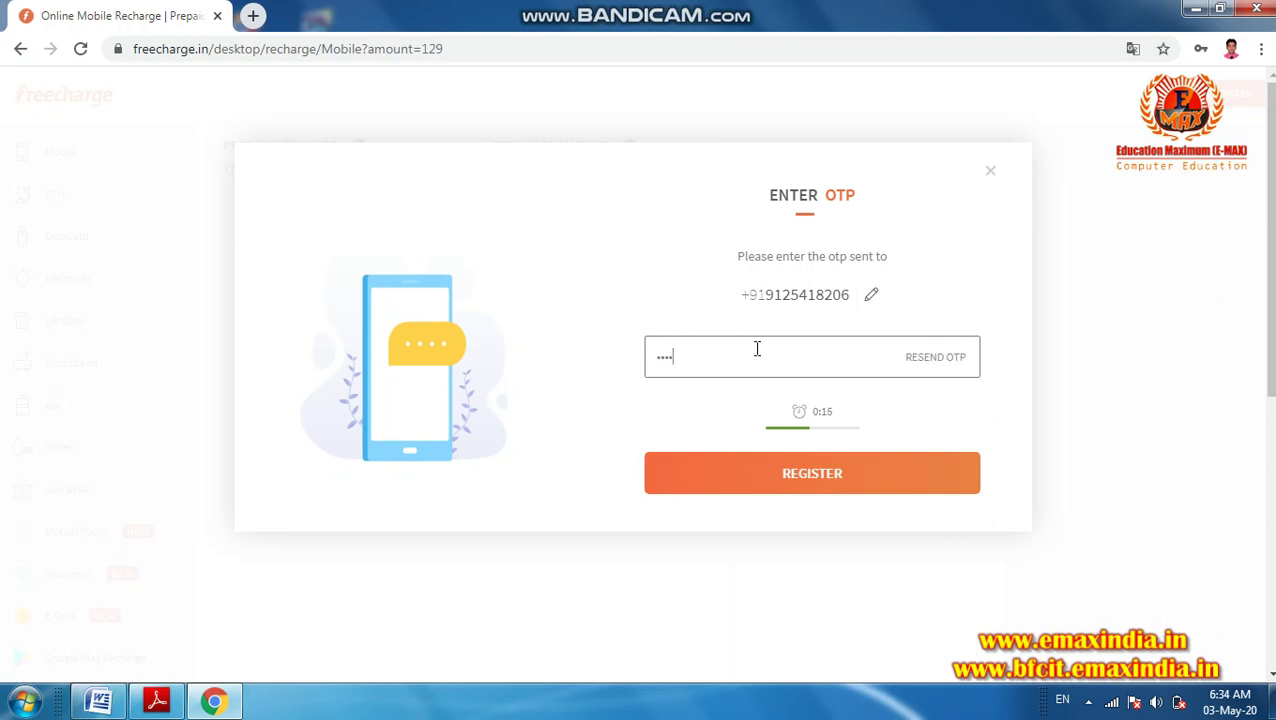
left_click(798, 475)
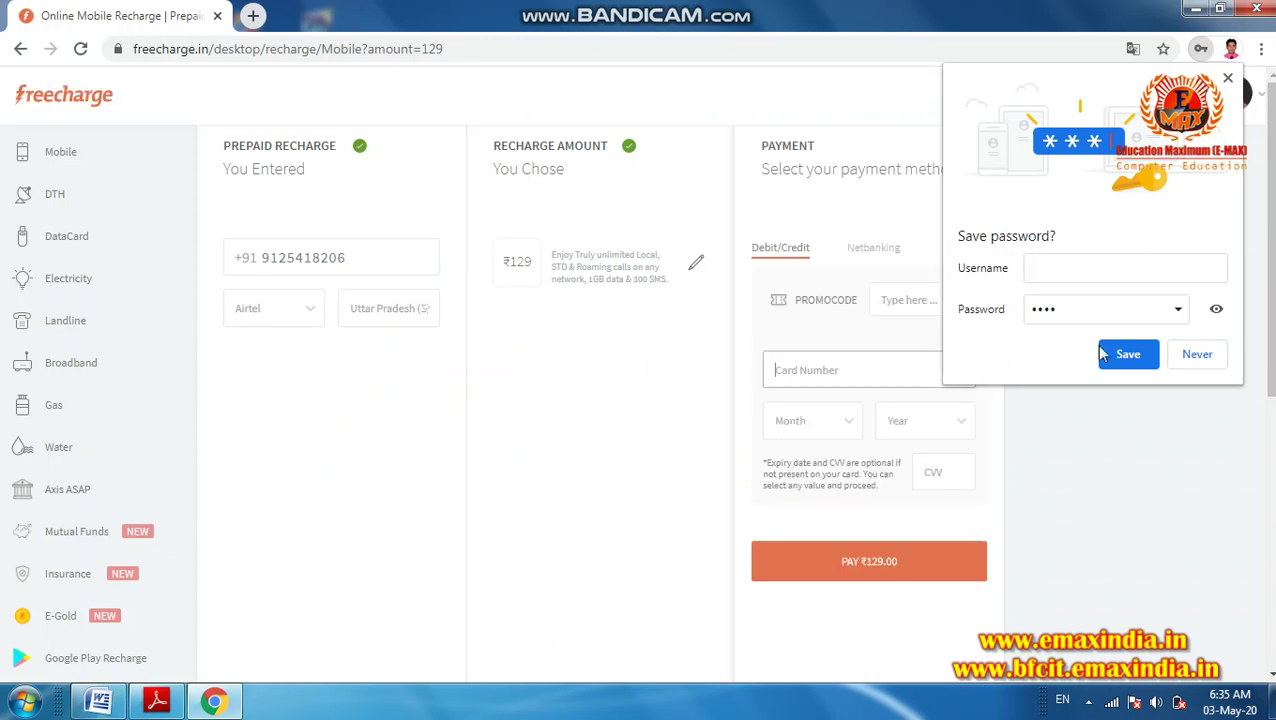
- Decline saving the password and switch from Netbanking back to Debit/Credit card payment
left_click(1197, 354)
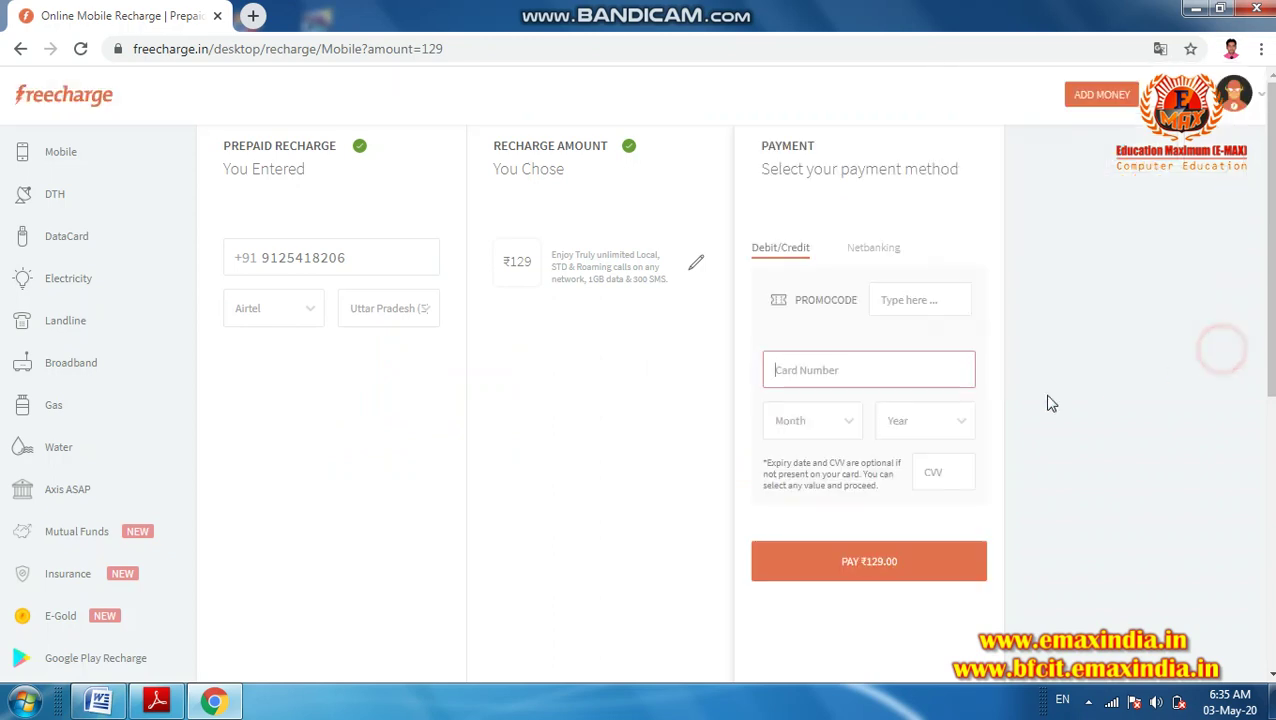
left_click(822, 371)
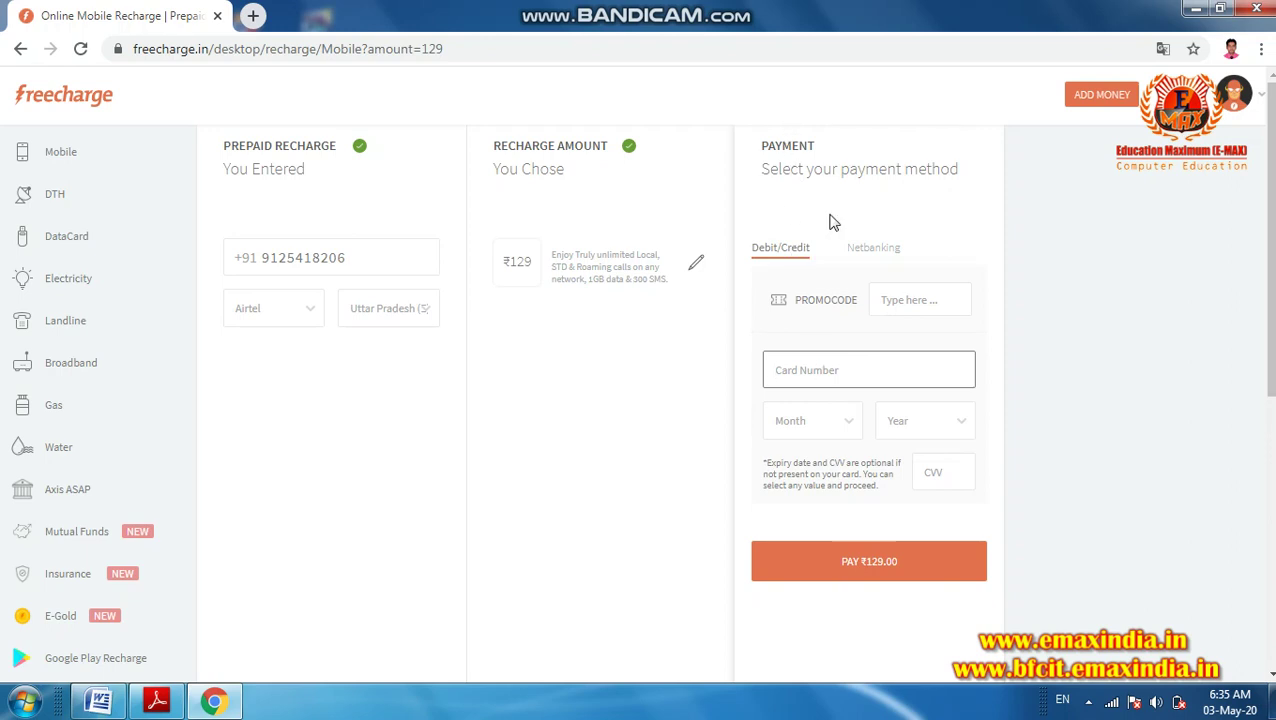
left_click(866, 258)
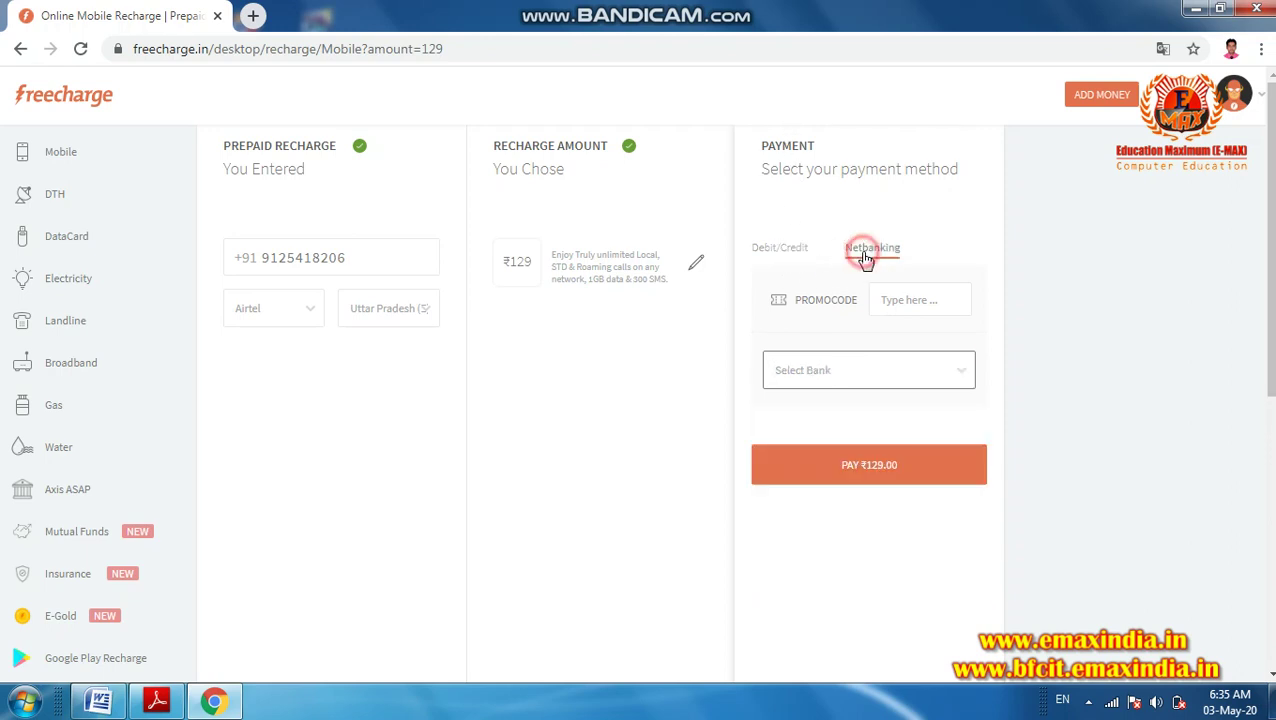
left_click(797, 251)
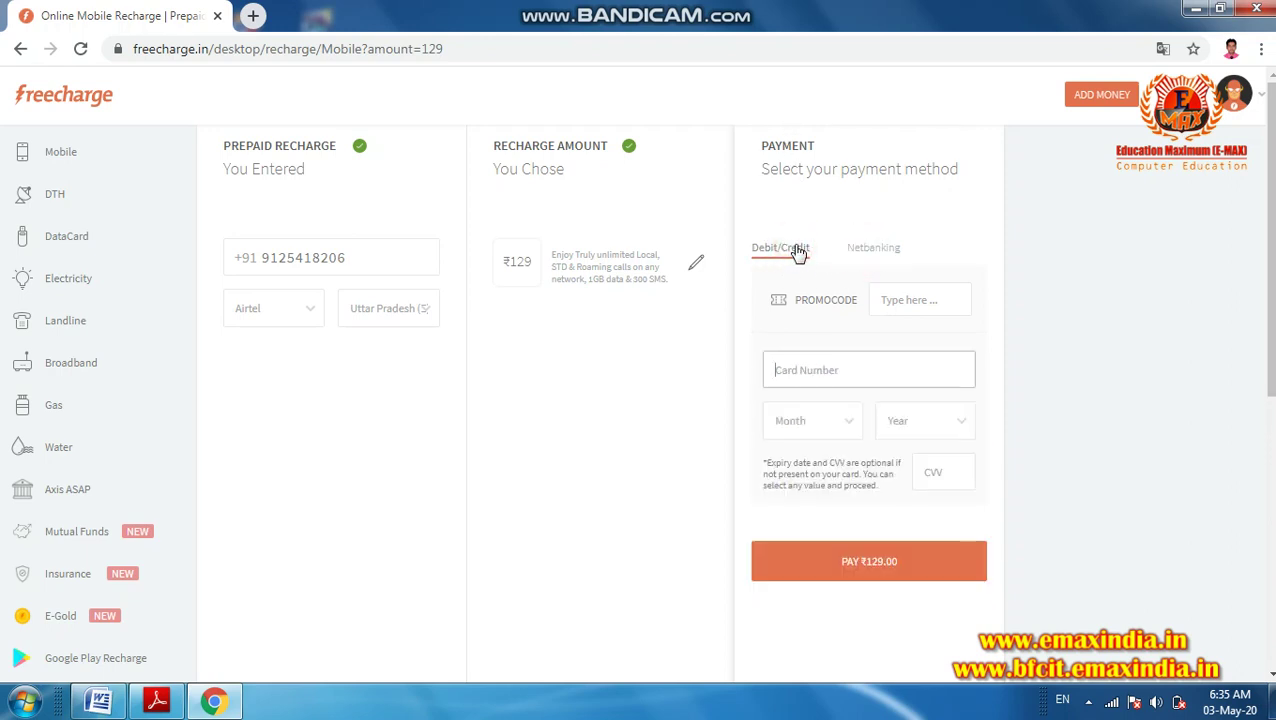
left_click(895, 299)
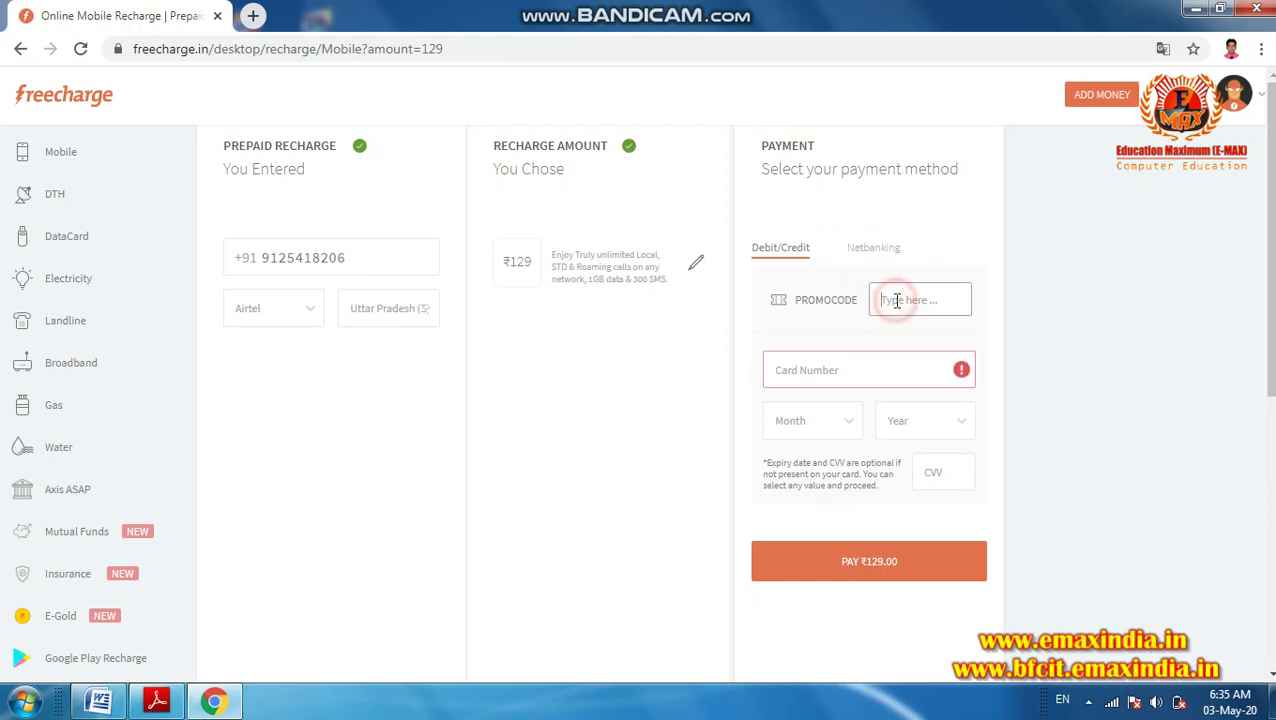
left_click(808, 371)
- Enter a dummy card number, expiry 2/2034 and a CVV, then submit the ₹129 payment
type("0000 0000 0000 0000 000")
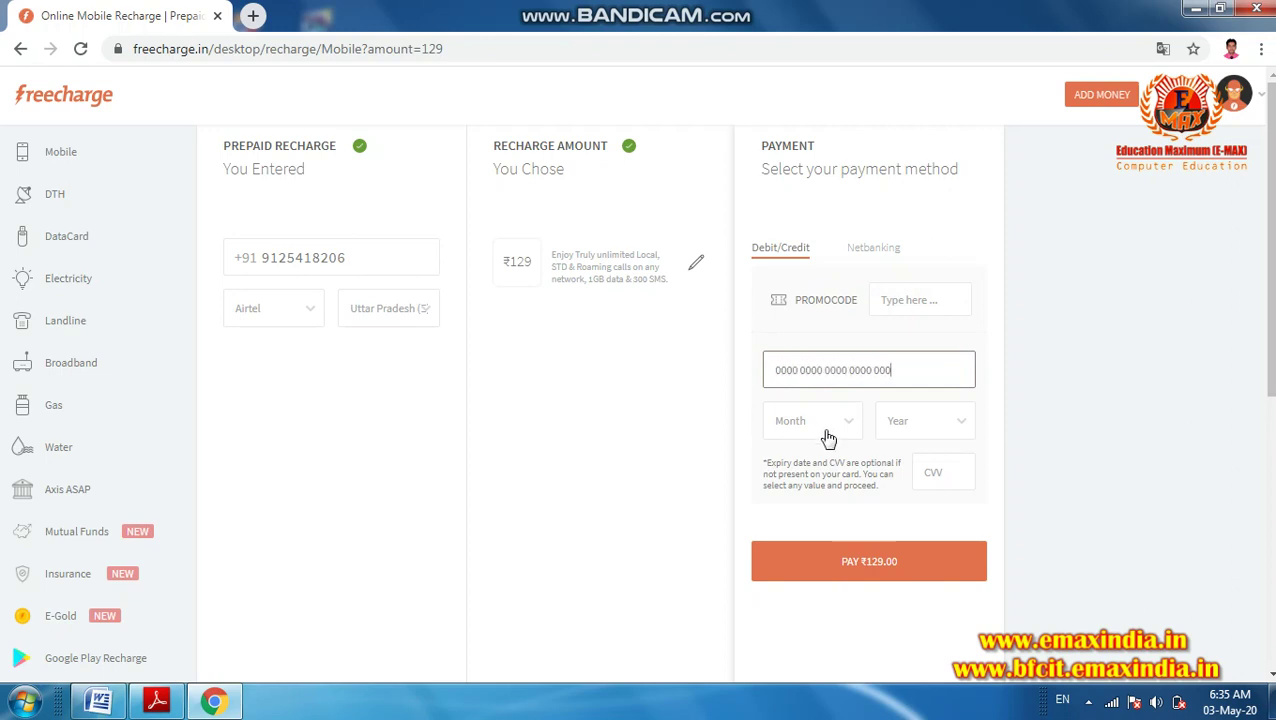
left_click(828, 438)
left_click(817, 482)
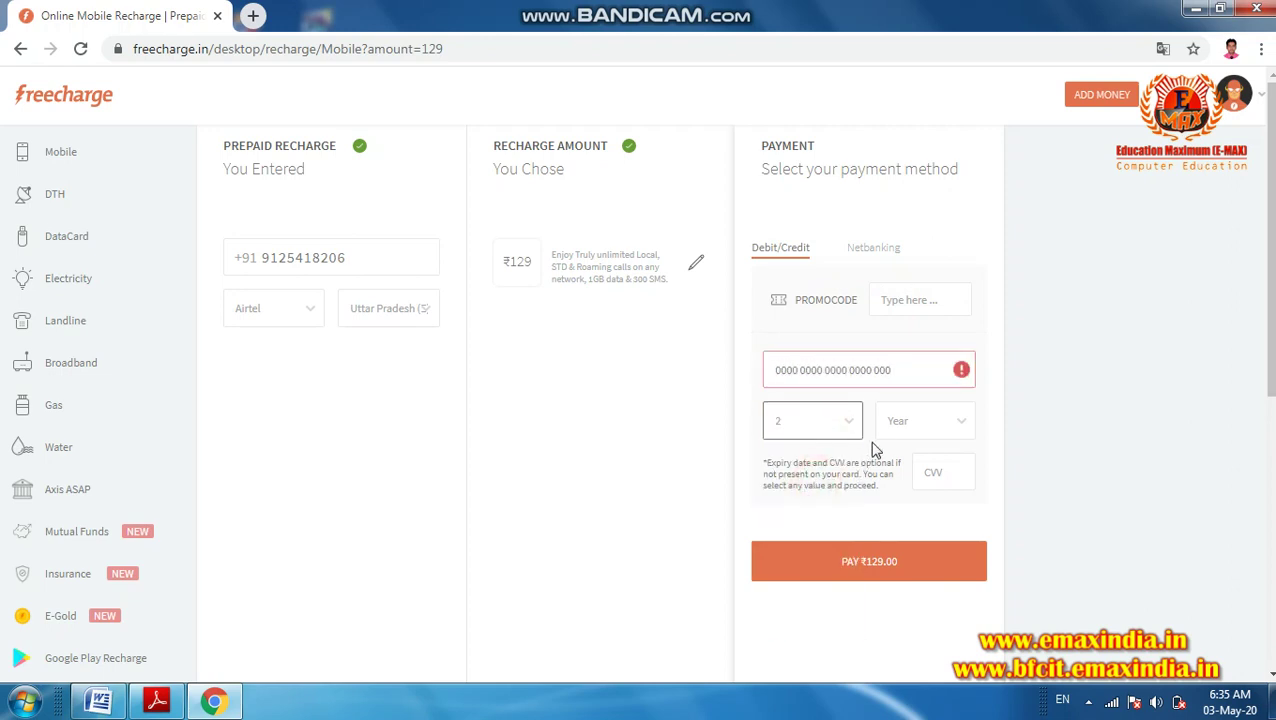
left_click(911, 423)
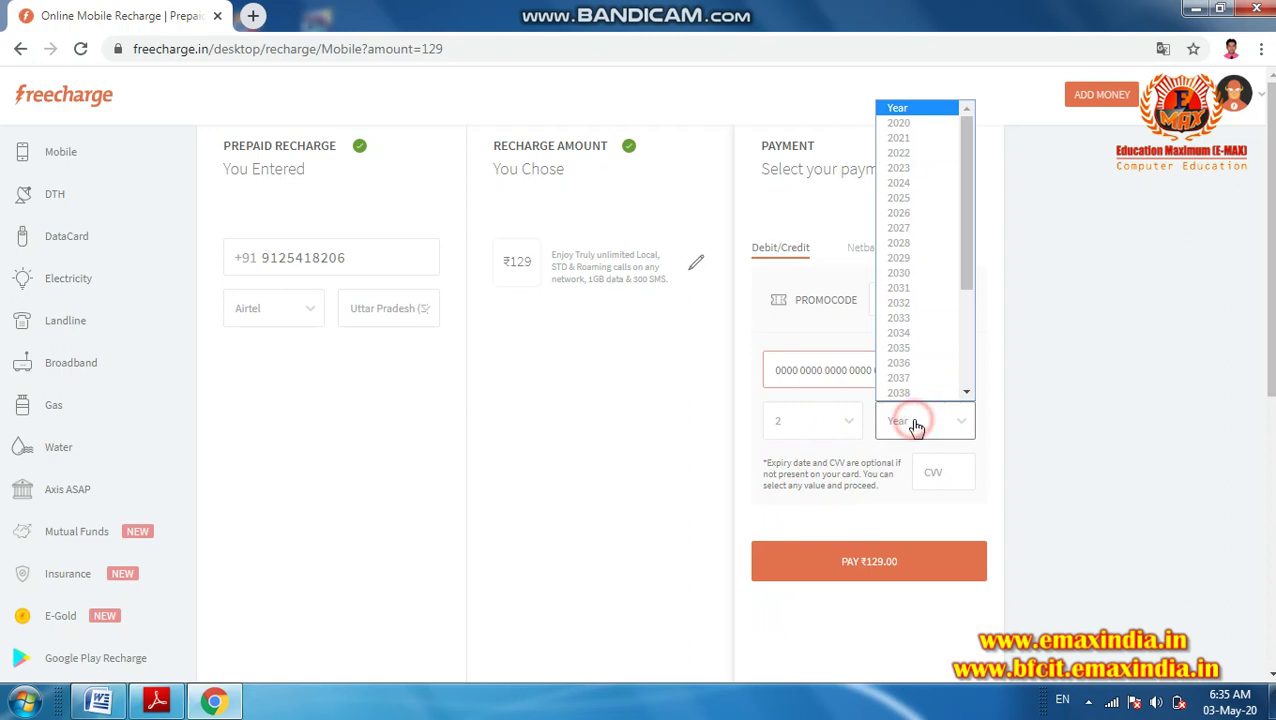
left_click(915, 334)
left_click(930, 470)
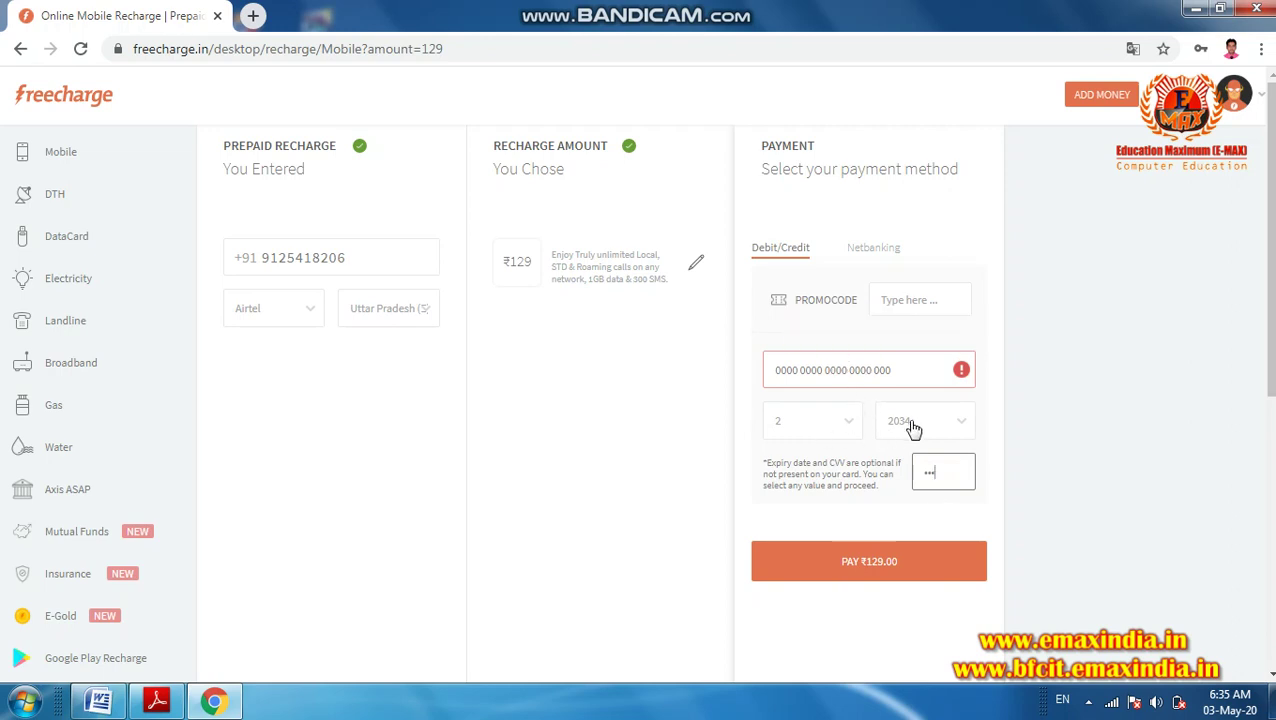
left_click(865, 567)
left_click(846, 570)
- Log out through the profile menu and go back four pages to the Google results
left_click(1236, 108)
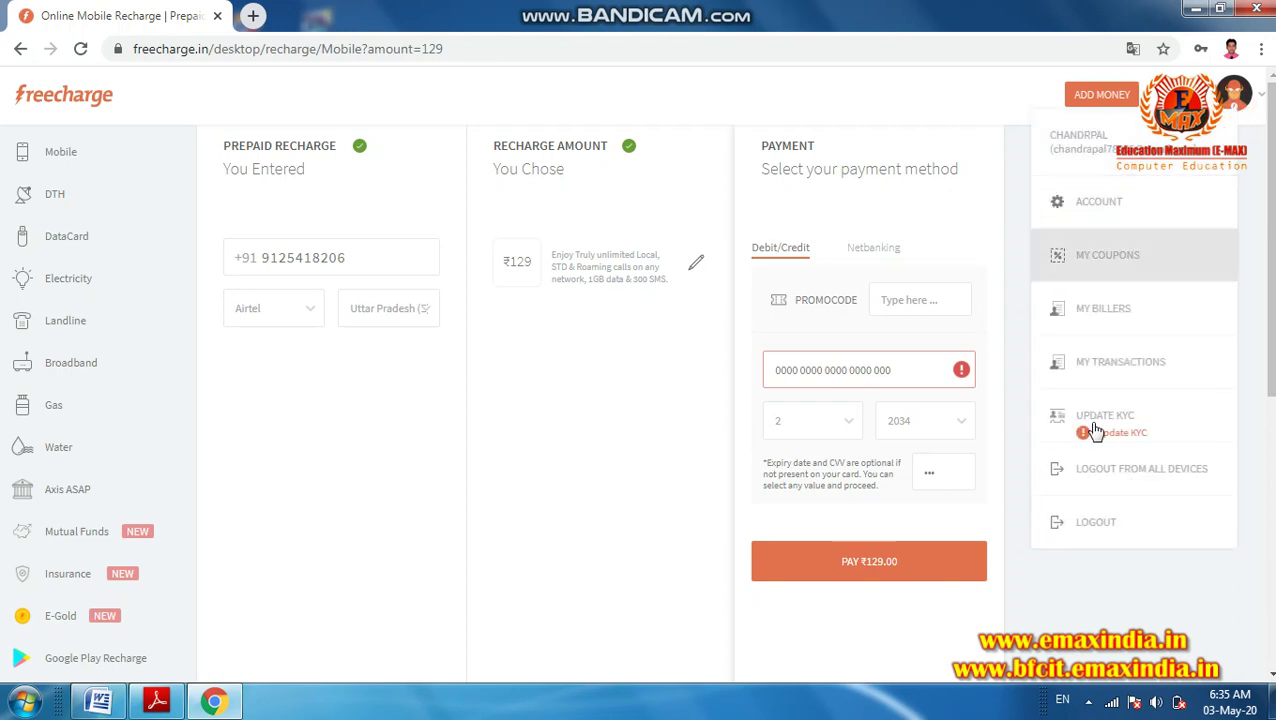
left_click(1100, 519)
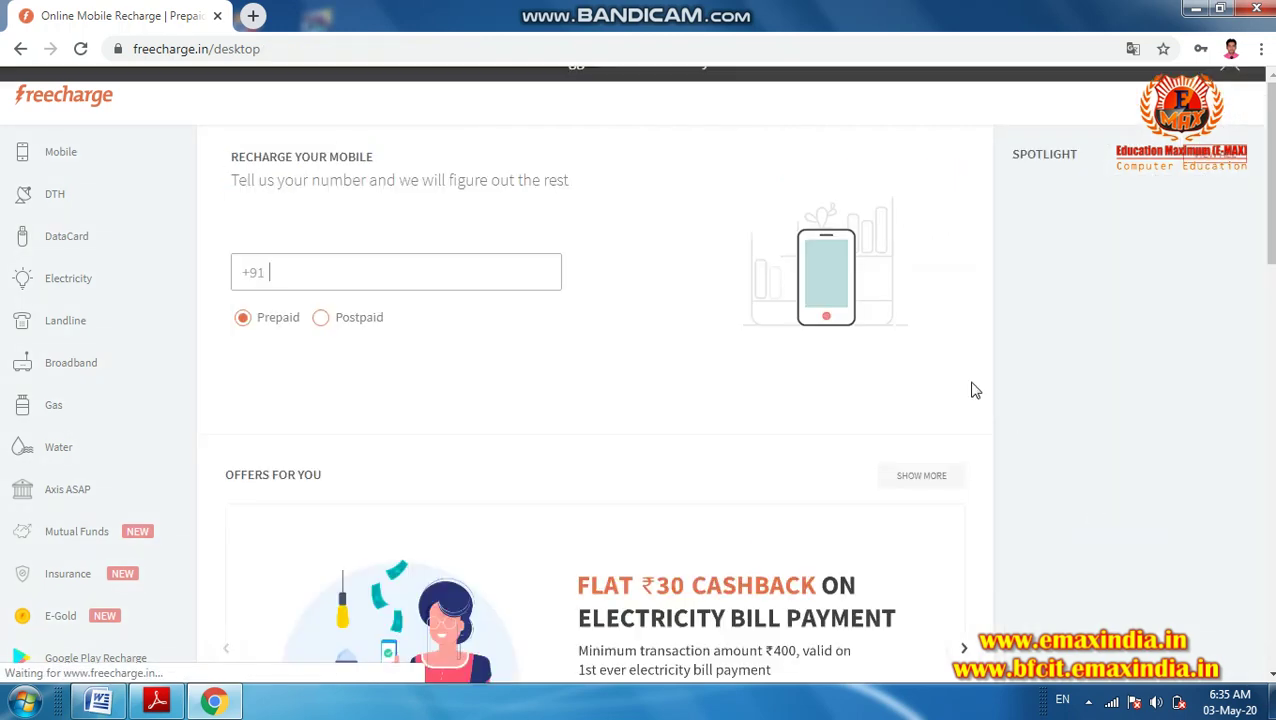
left_click(25, 50)
left_click(26, 51)
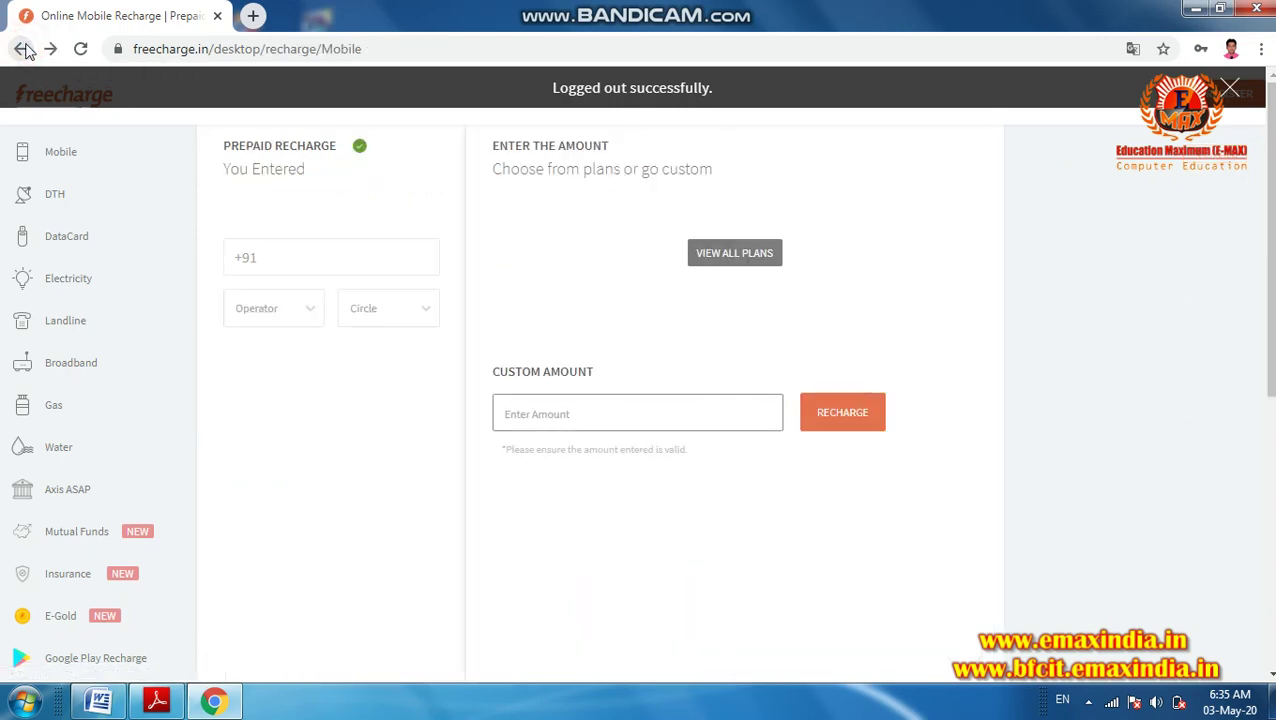
left_click(25, 50)
left_click(25, 50)
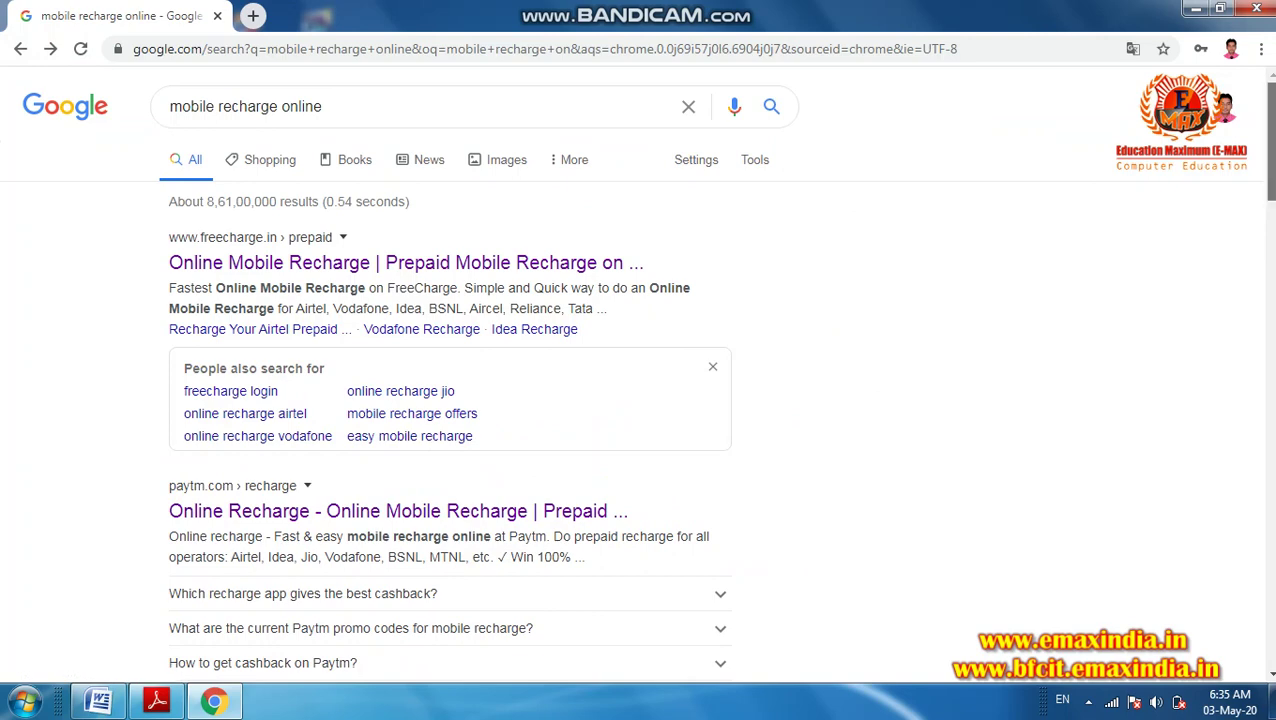
- Open the Paytm result, enter the mobile number and choose the Rs. 48 plan
scroll(1054, 215, "down", 2)
left_click(250, 310)
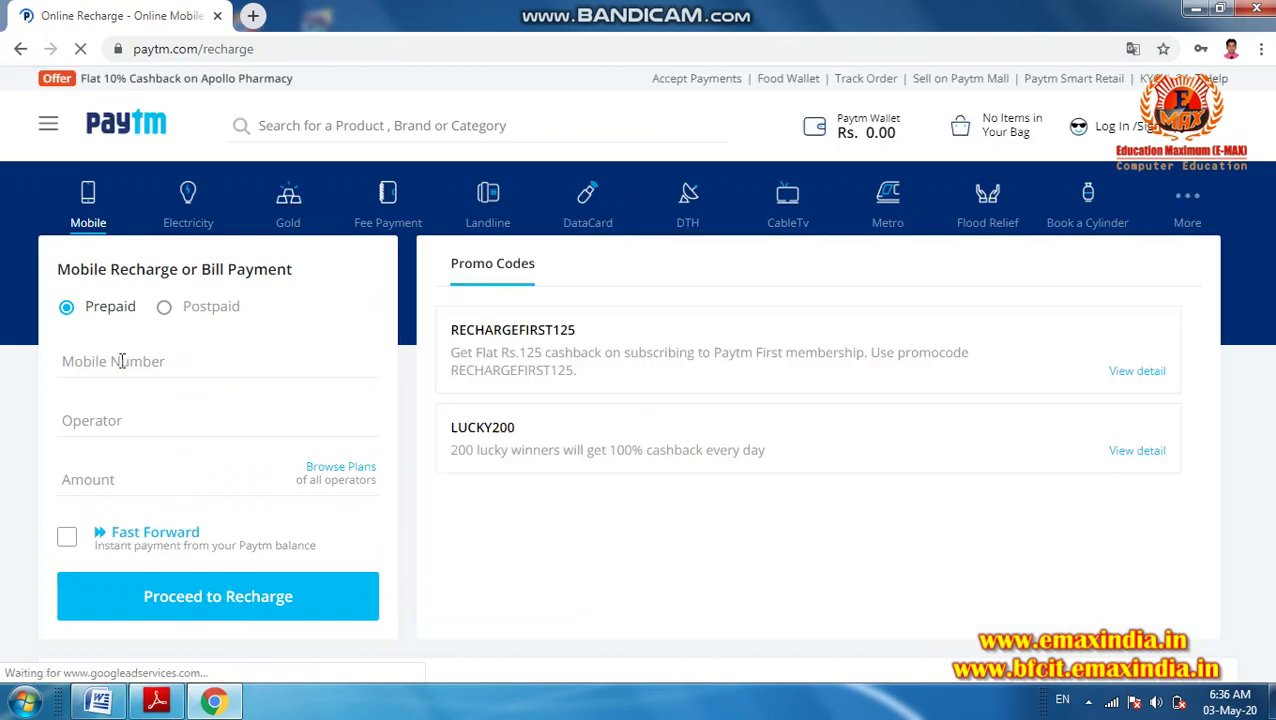
left_click(118, 362)
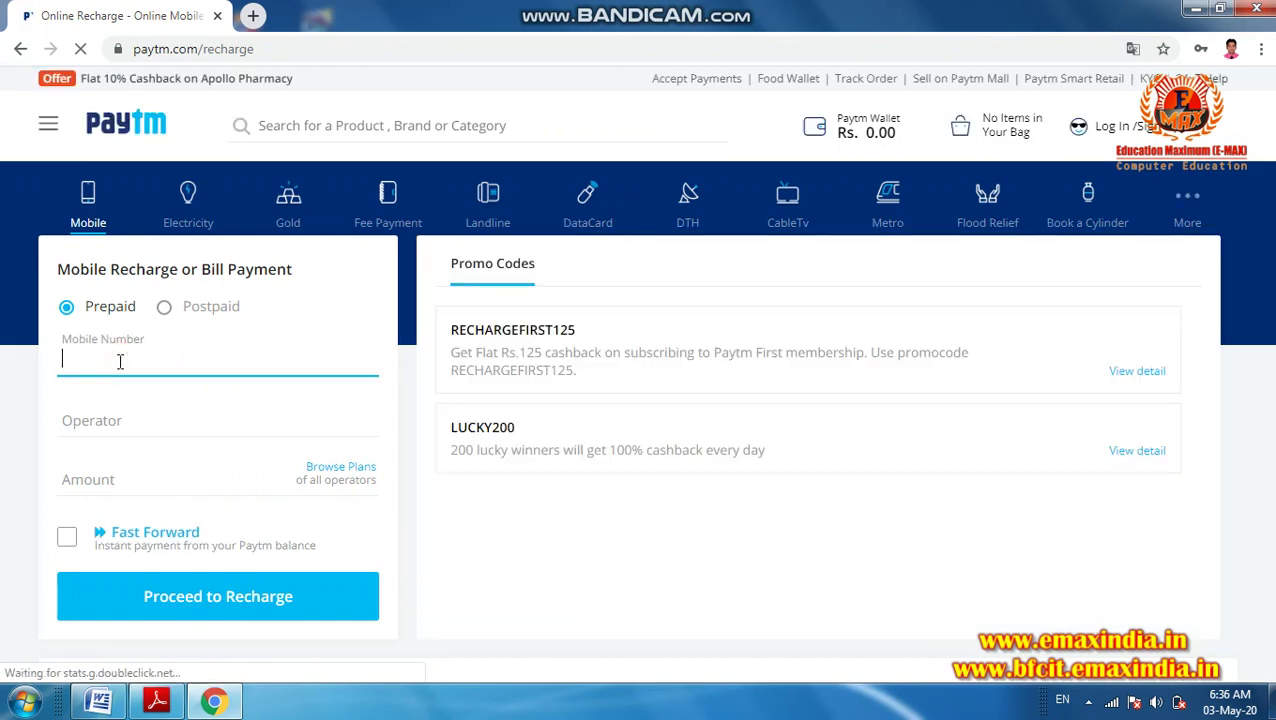
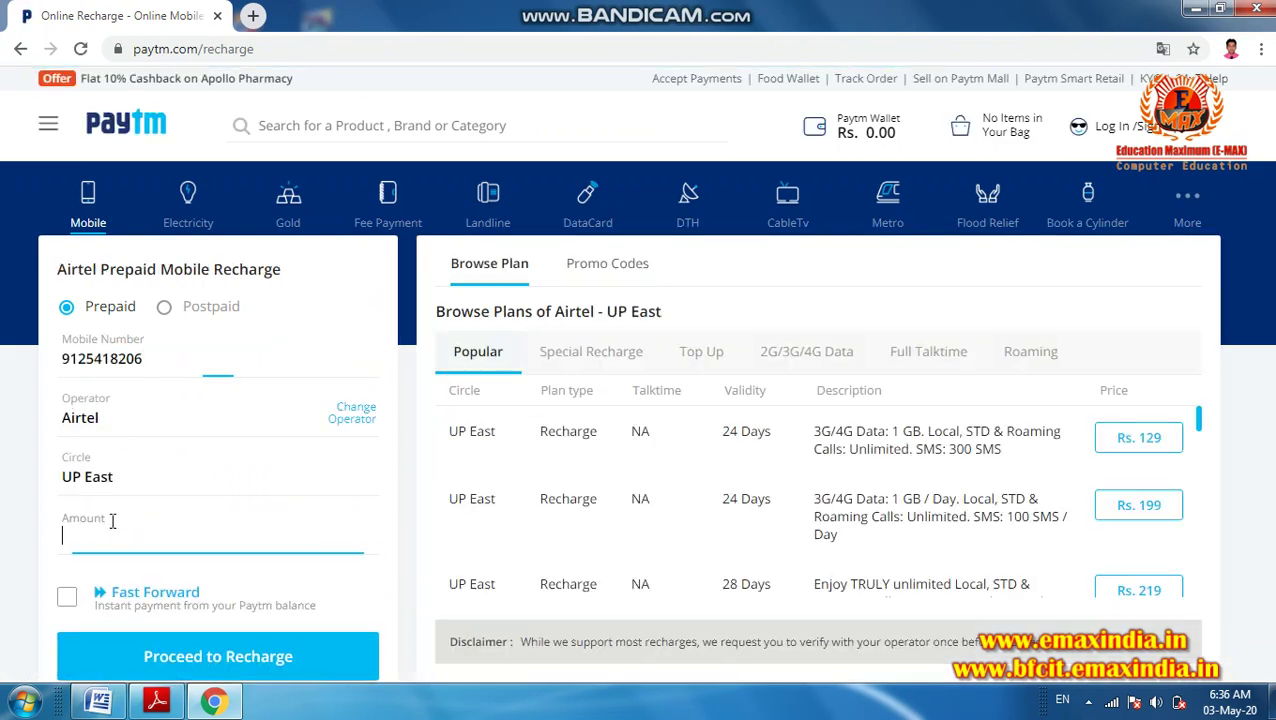
left_click(103, 528)
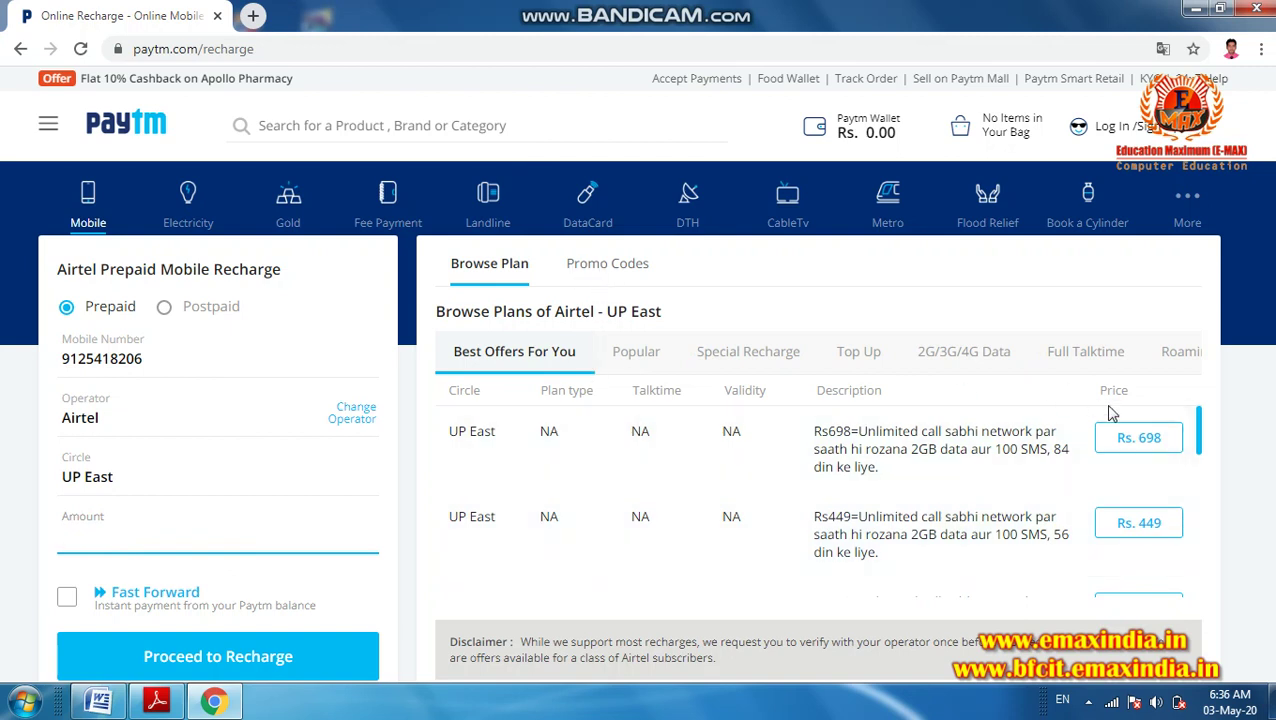
left_click_drag(1201, 420, 1200, 562)
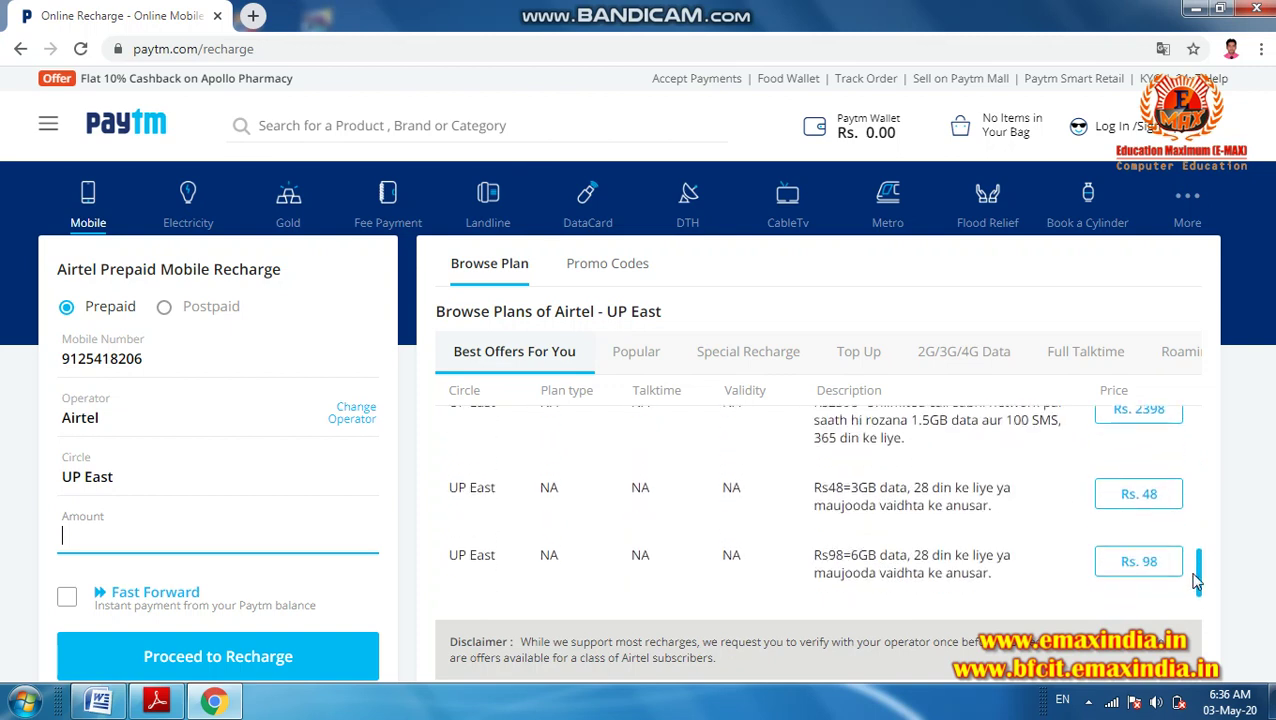
left_click(1126, 494)
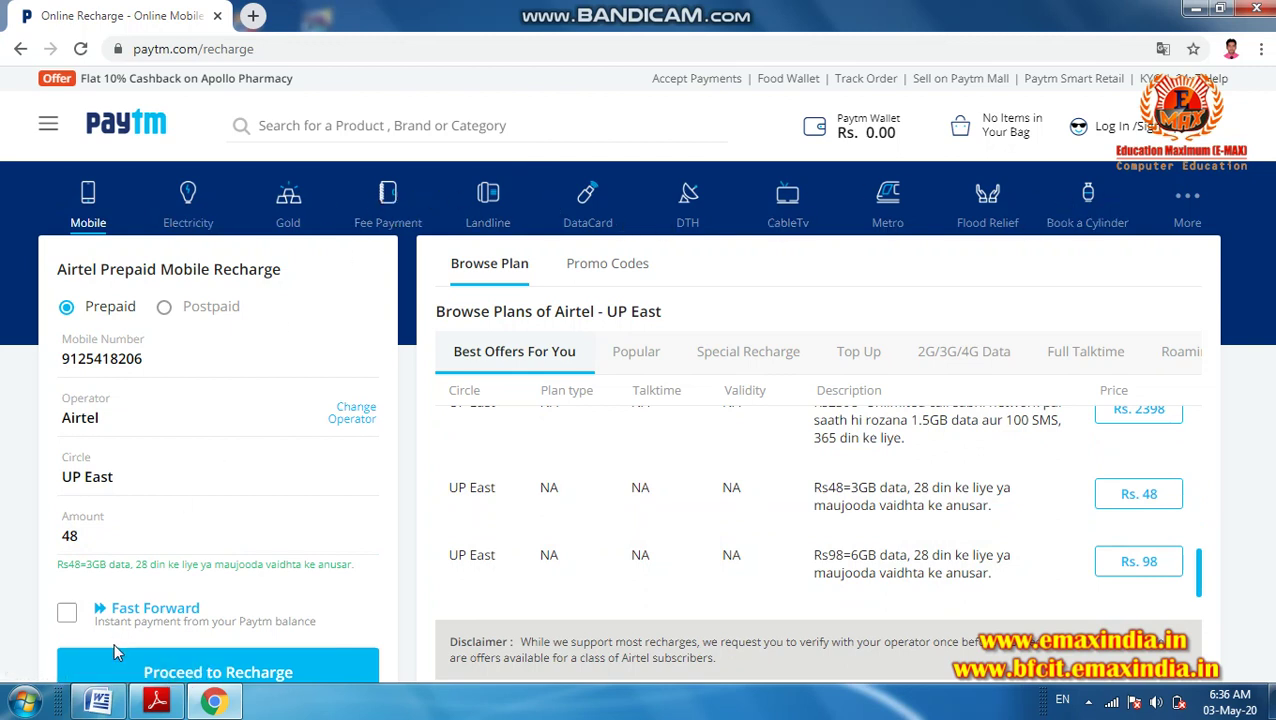
- Proceed to recharge, dismiss the Paytm login prompt and return to the Google results
left_click(133, 668)
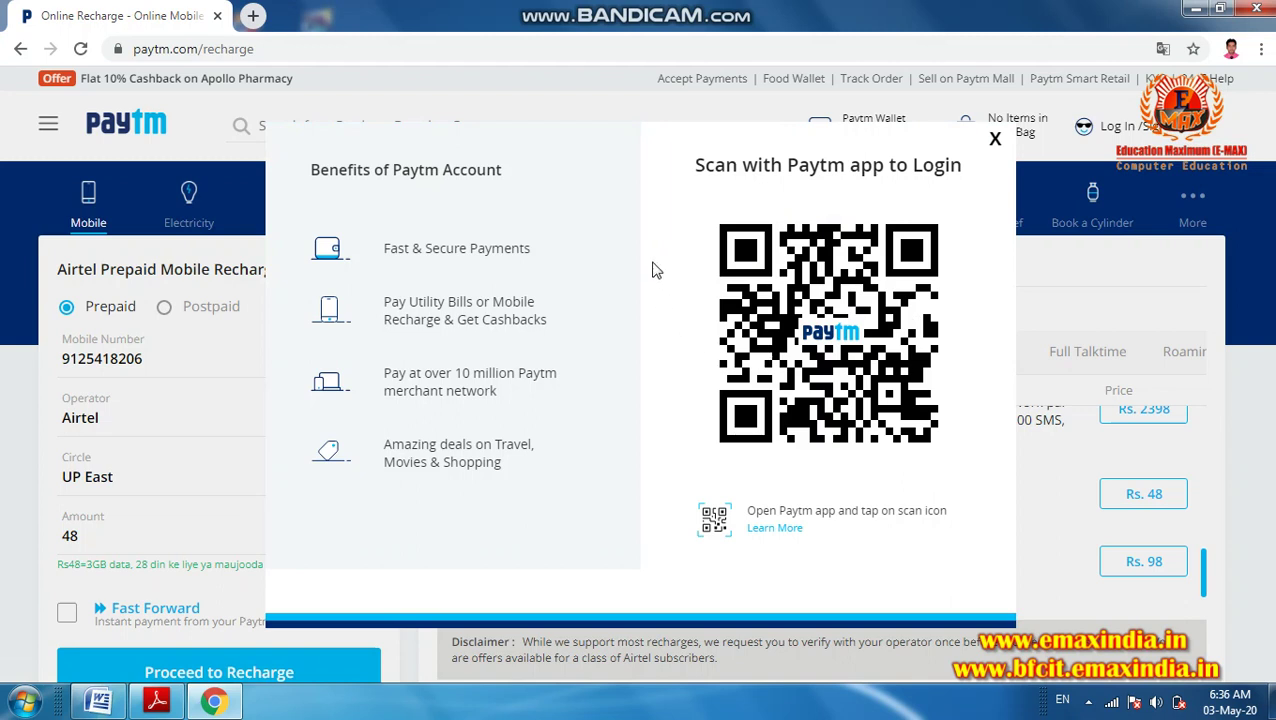
left_click(994, 140)
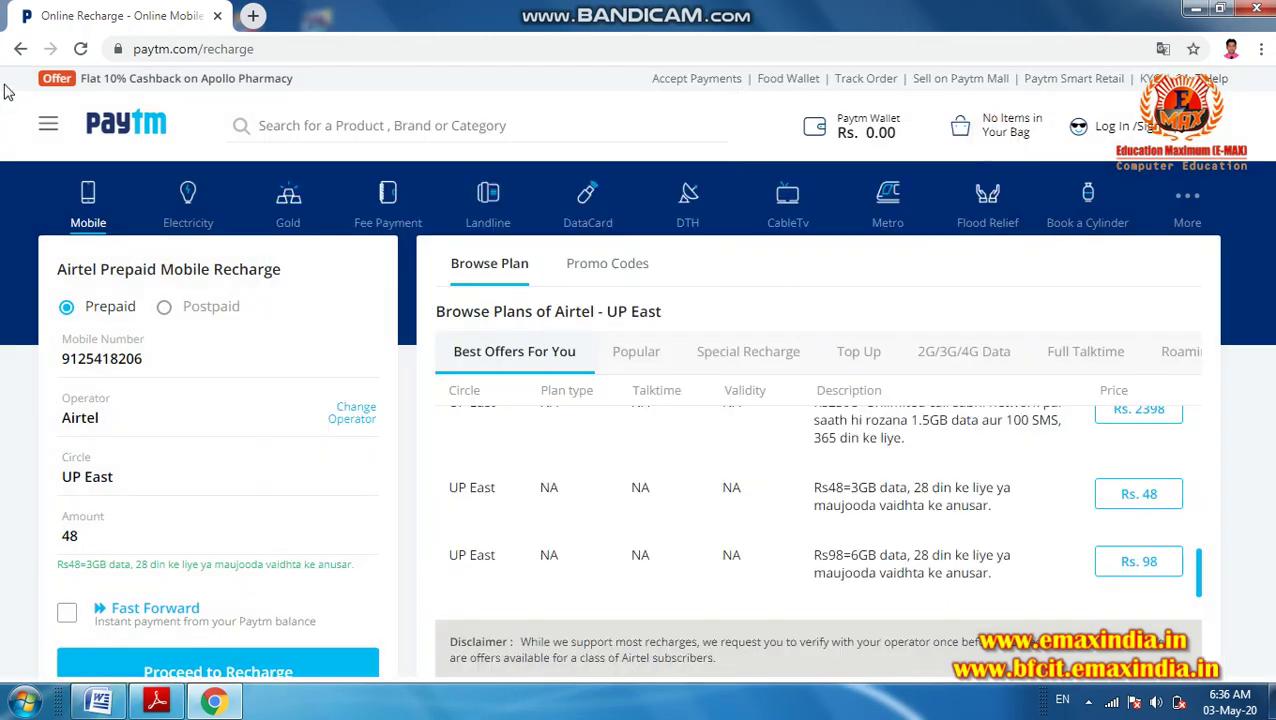
left_click(21, 49)
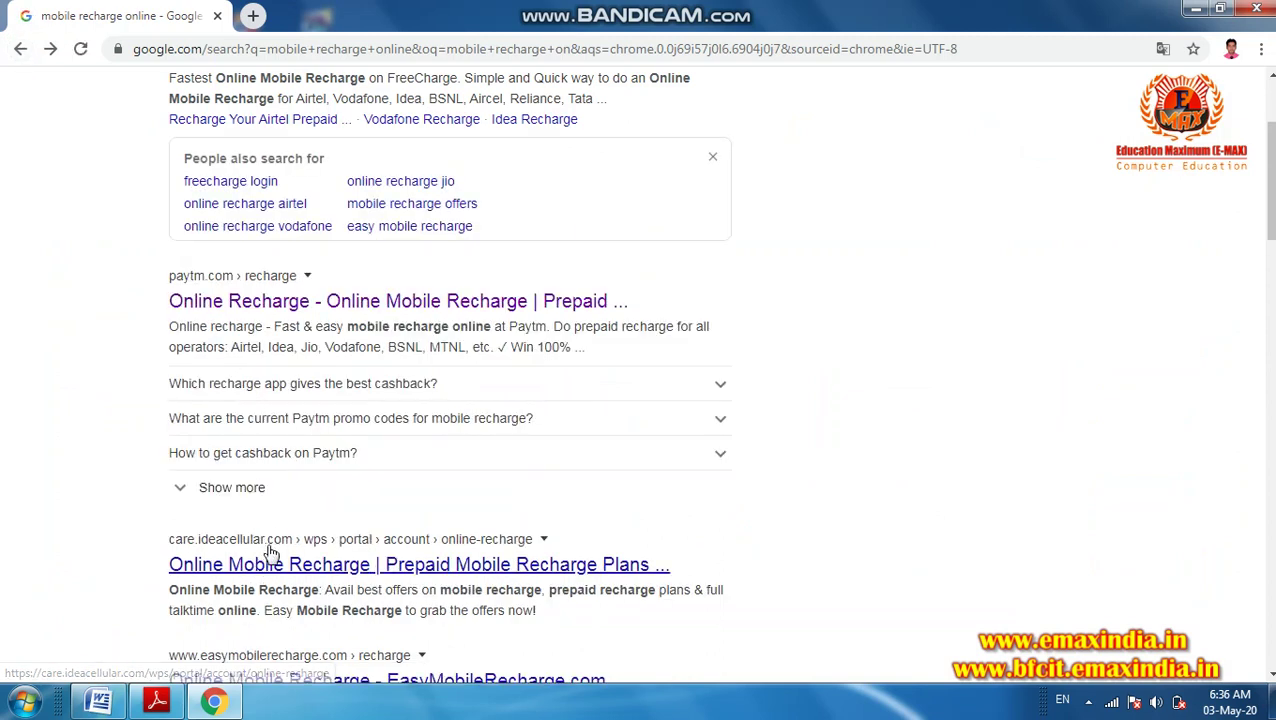
- Paste the mobile number on Idea Cellular's recharge page, then return once it's flagged non-Idea
left_click(253, 566)
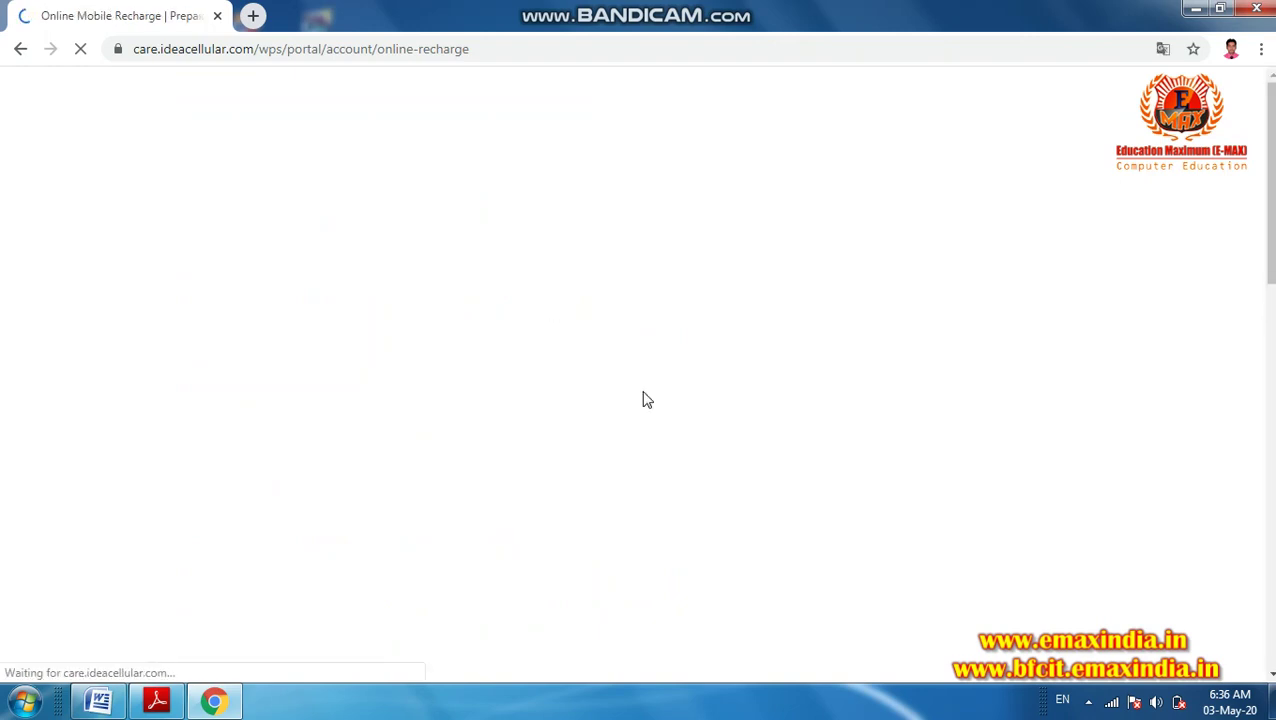
left_click(233, 365)
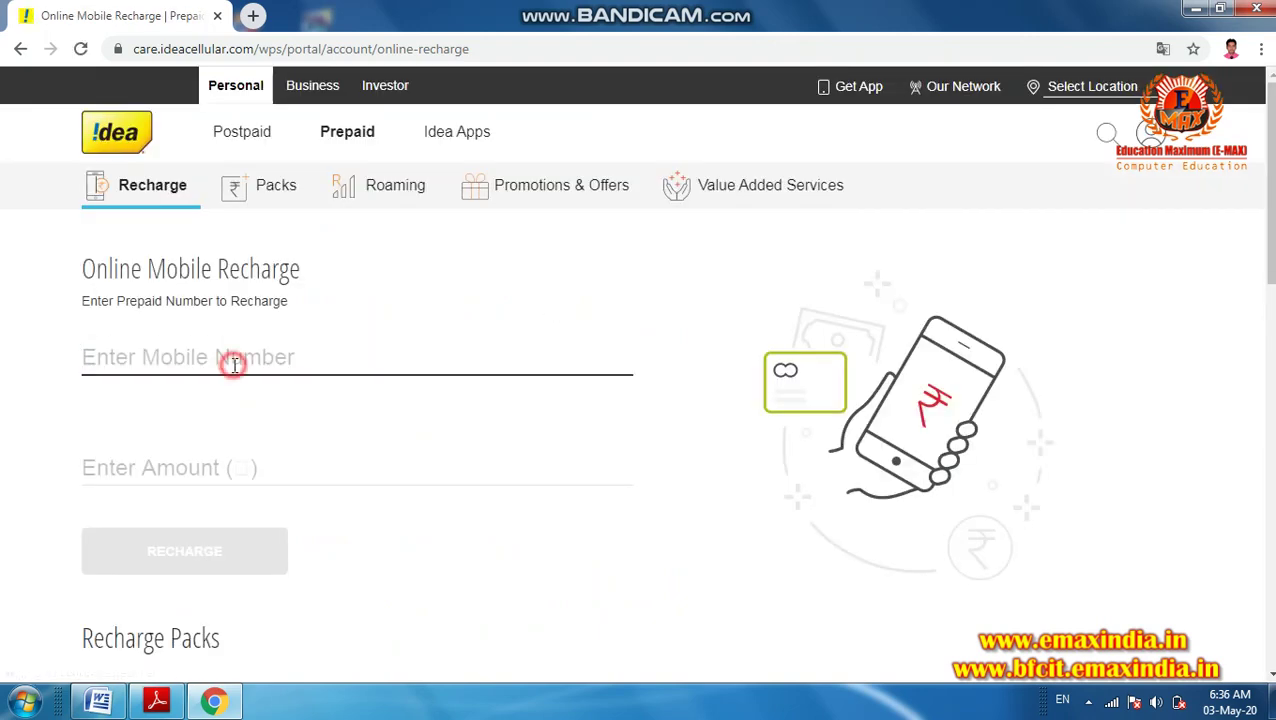
key("ctrl+v")
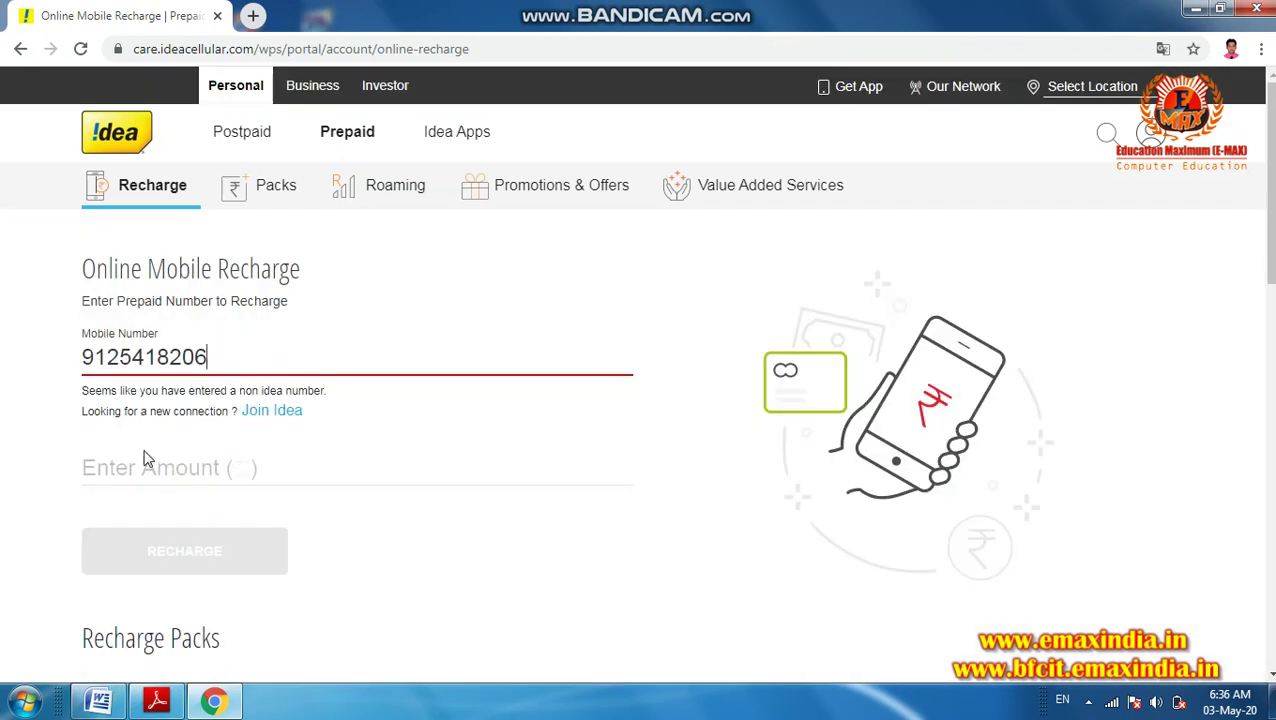
left_click(143, 460)
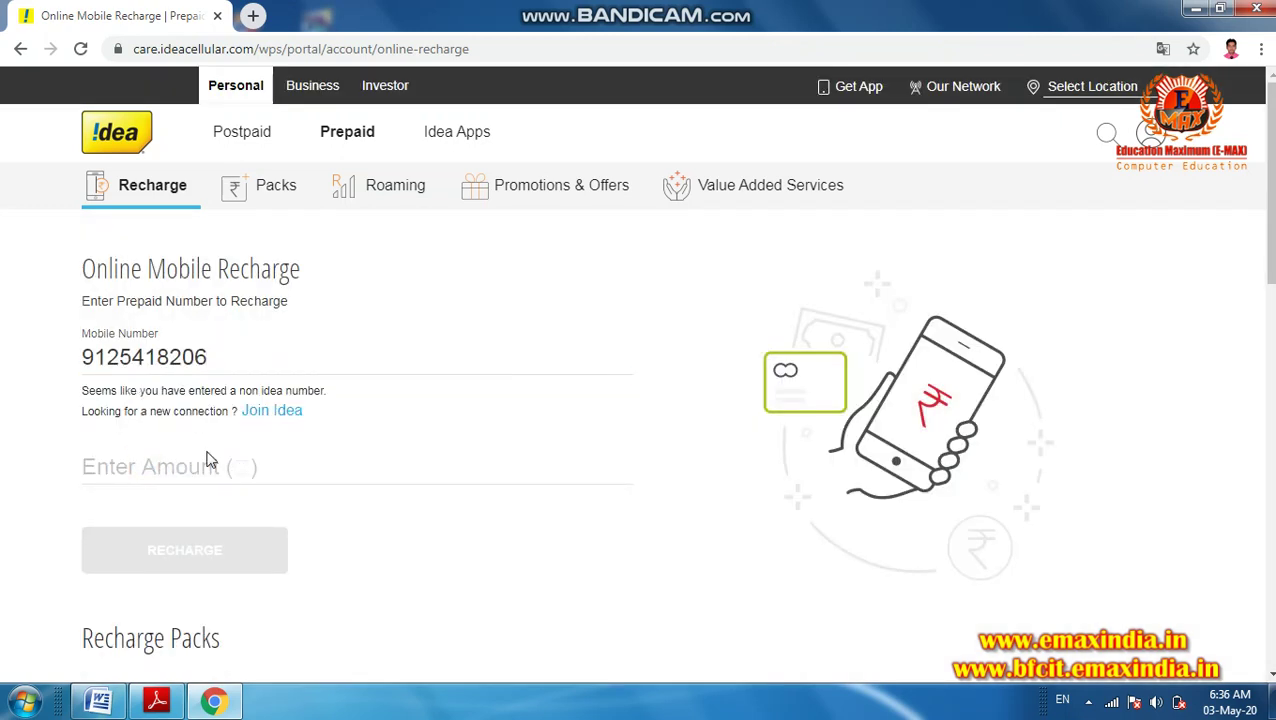
left_click(177, 468)
left_click(90, 457)
left_click(21, 50)
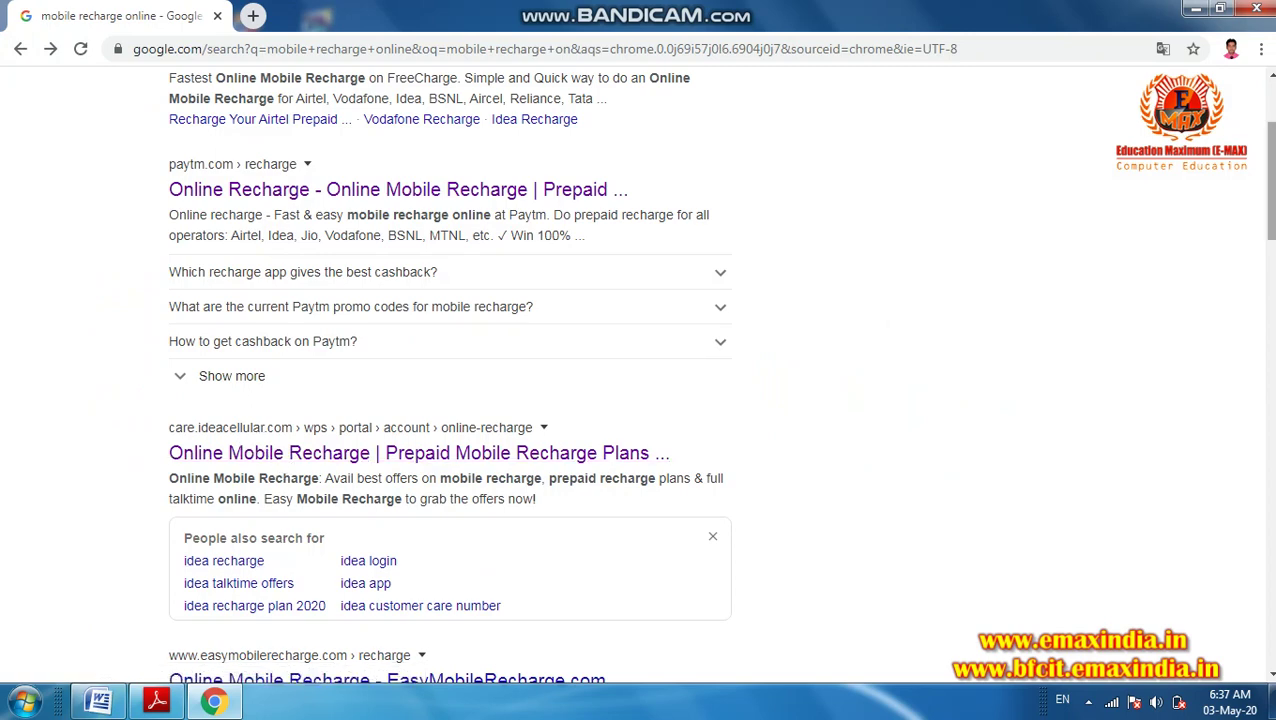
- Open the MobiKwik result, enter the mobile number and pick the ₹129 offer
scroll(640, 400, "down", 4)
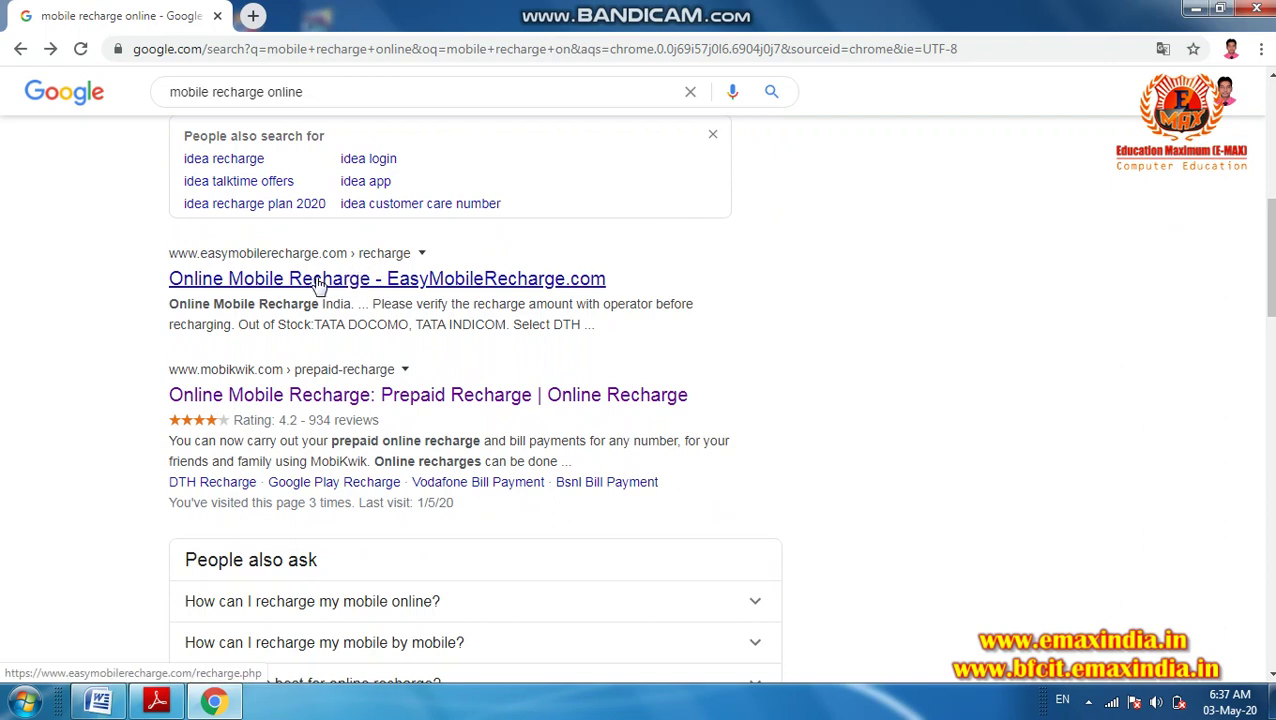
left_click(275, 397)
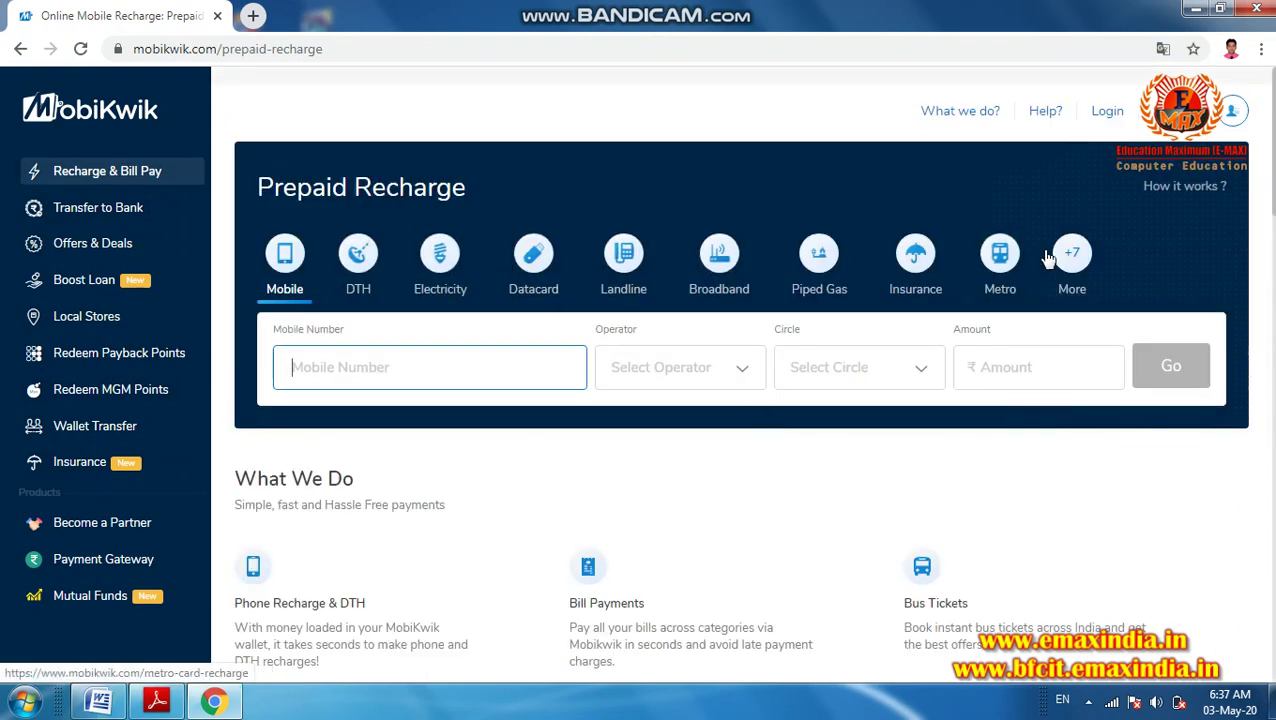
left_click(456, 367)
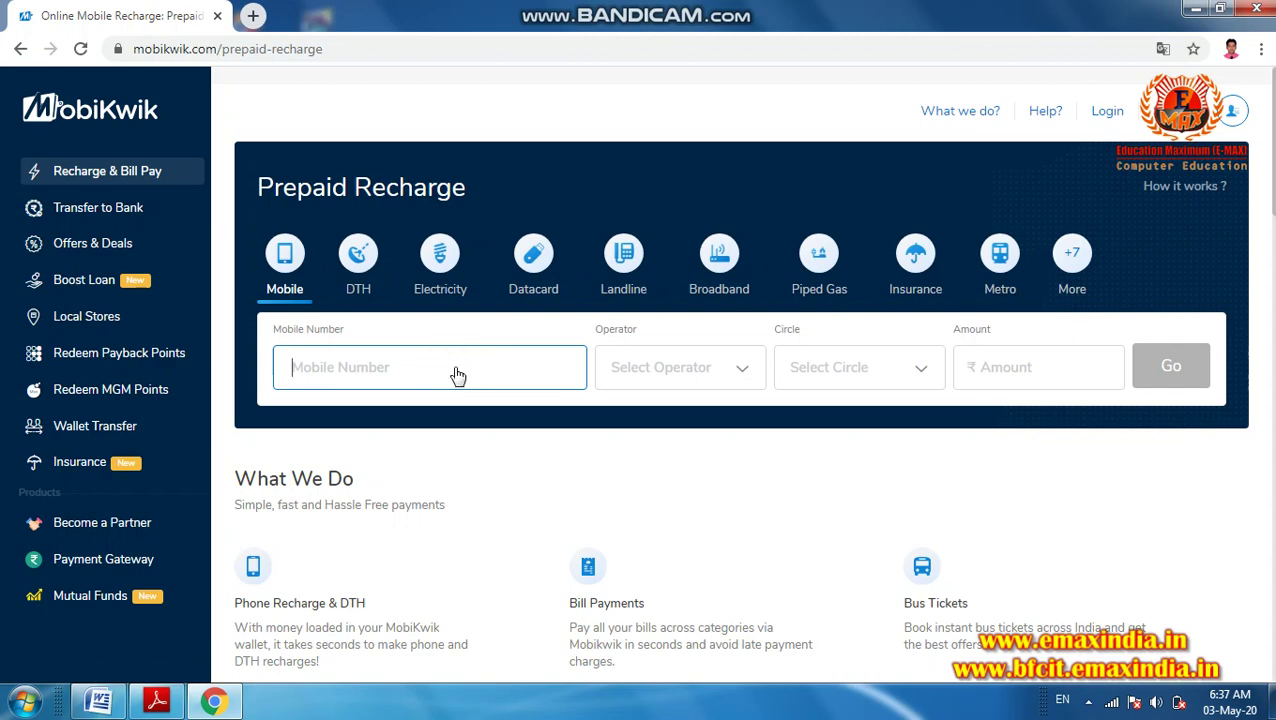
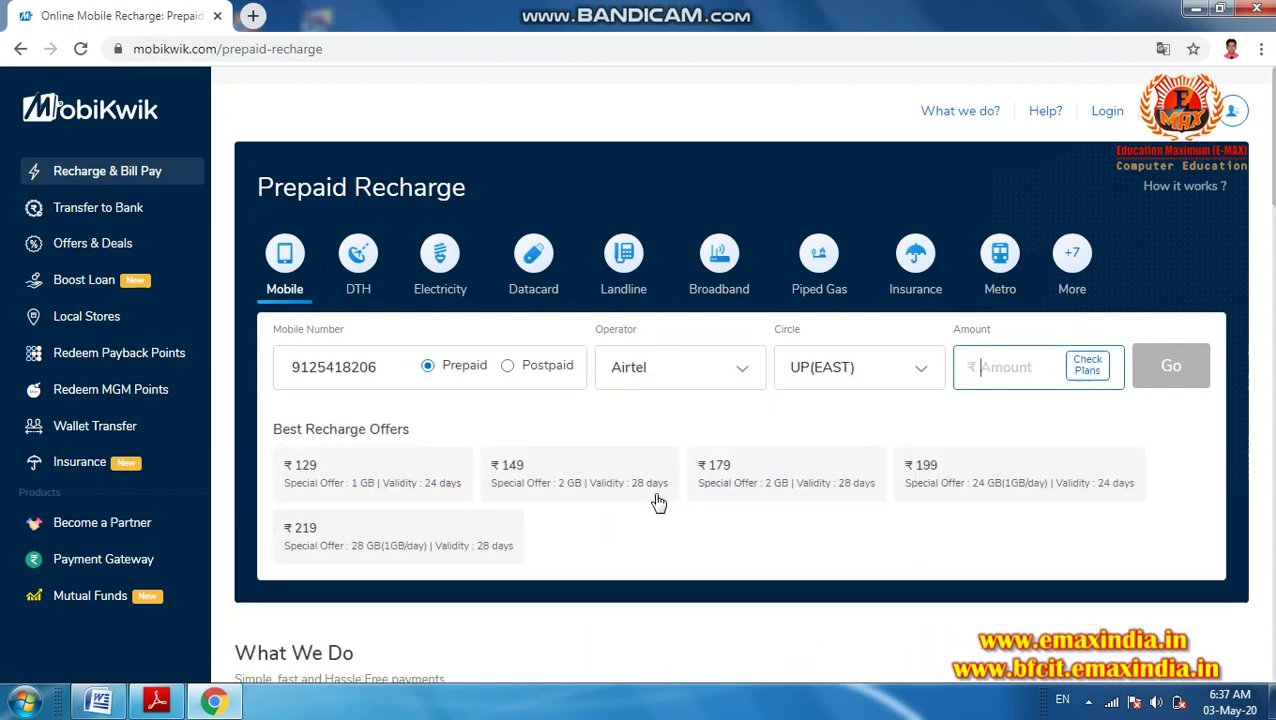
left_click(376, 469)
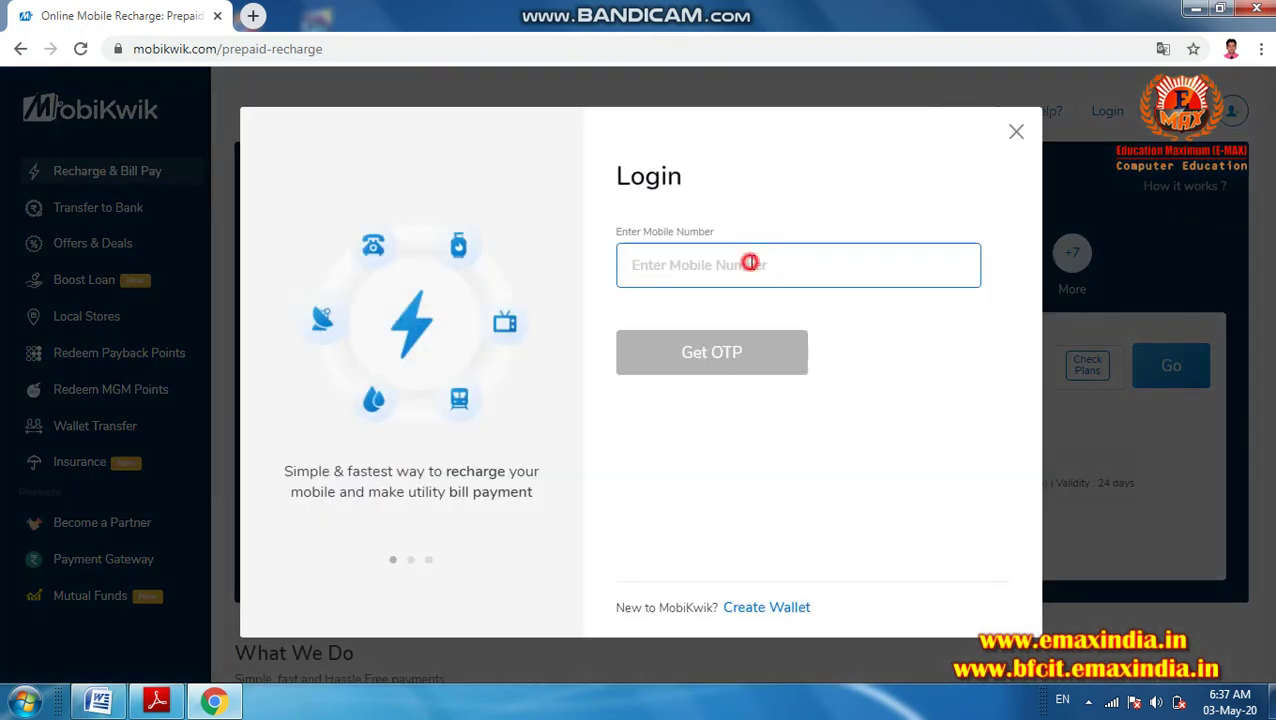
- Paste the mobile number into MobiKwik login, request an OTP, and submit the received code
left_click(750, 263)
key("ctrl+v")
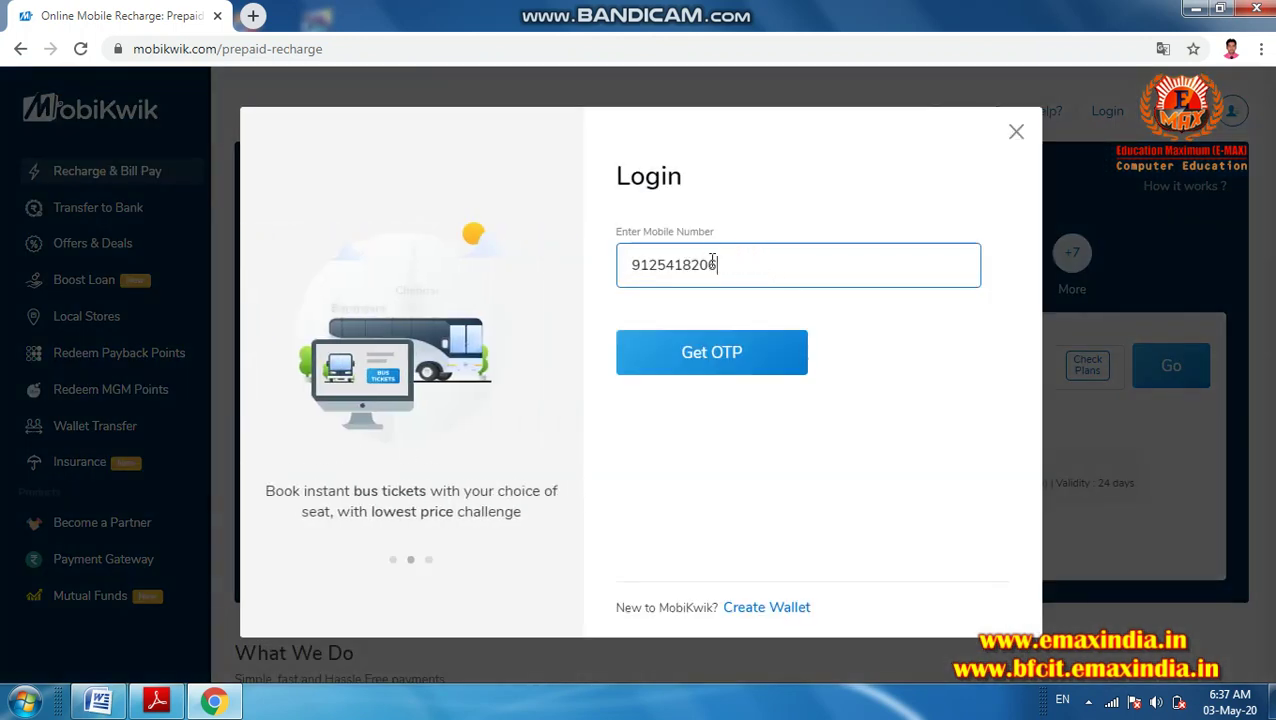
left_click(711, 353)
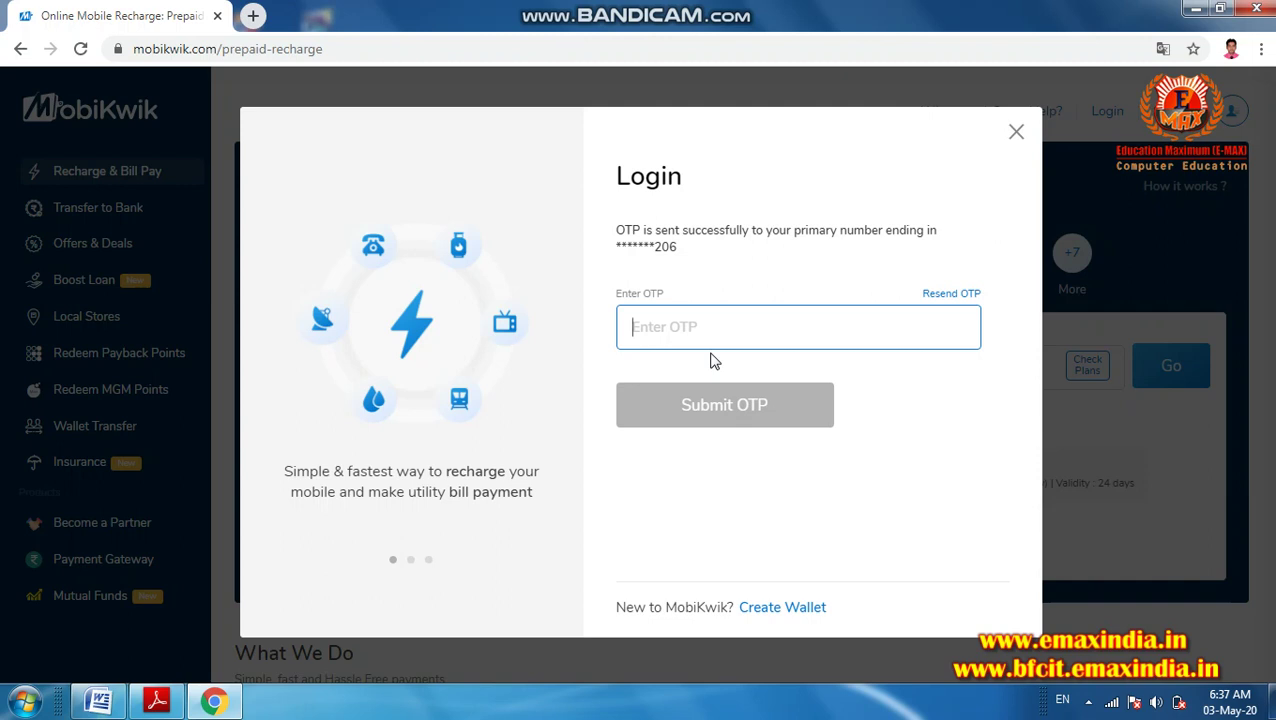
type("••")
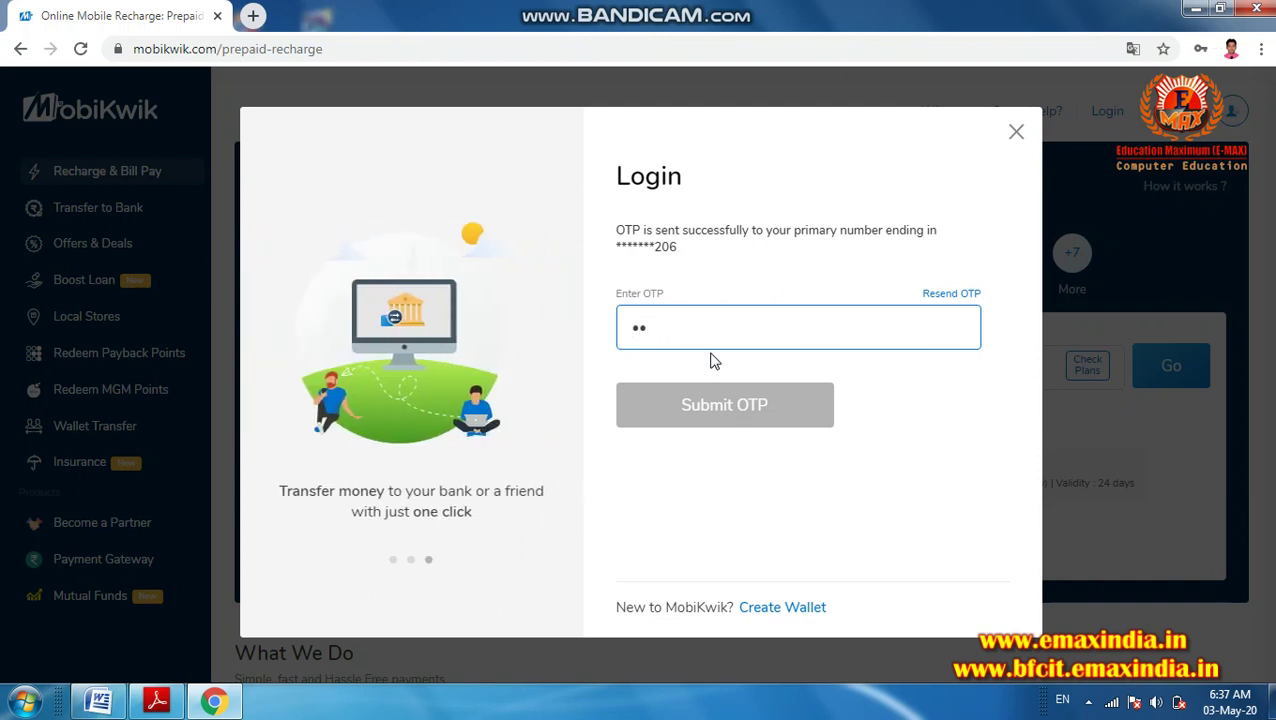
type("•••")
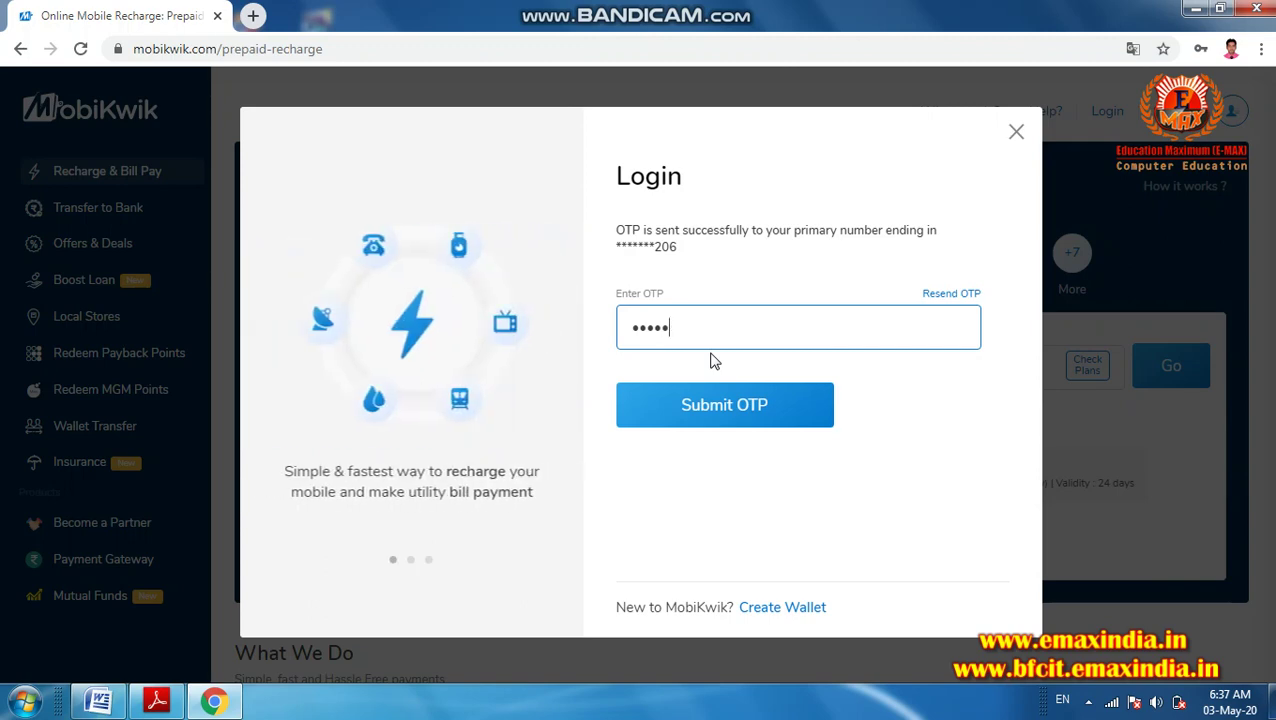
left_click(714, 414)
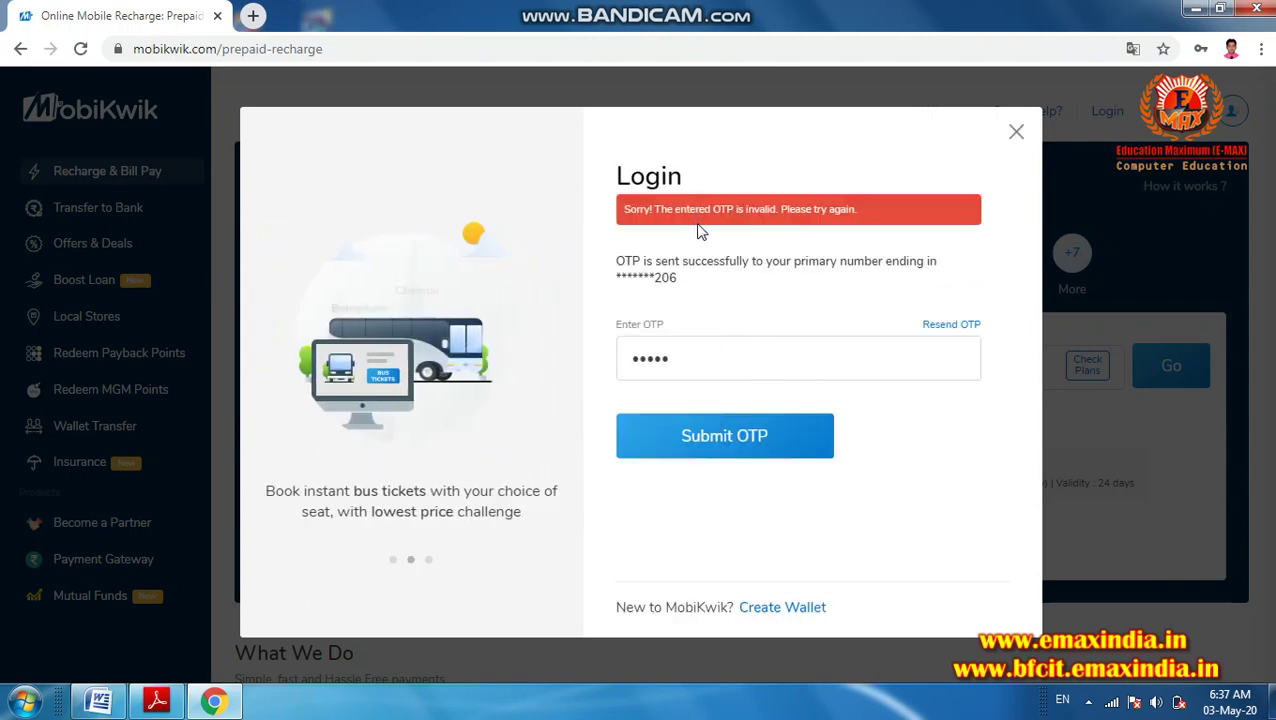
- After the invalid-OTP error, clear the field, re-enter the one-time password, and submit it
left_click(697, 364)
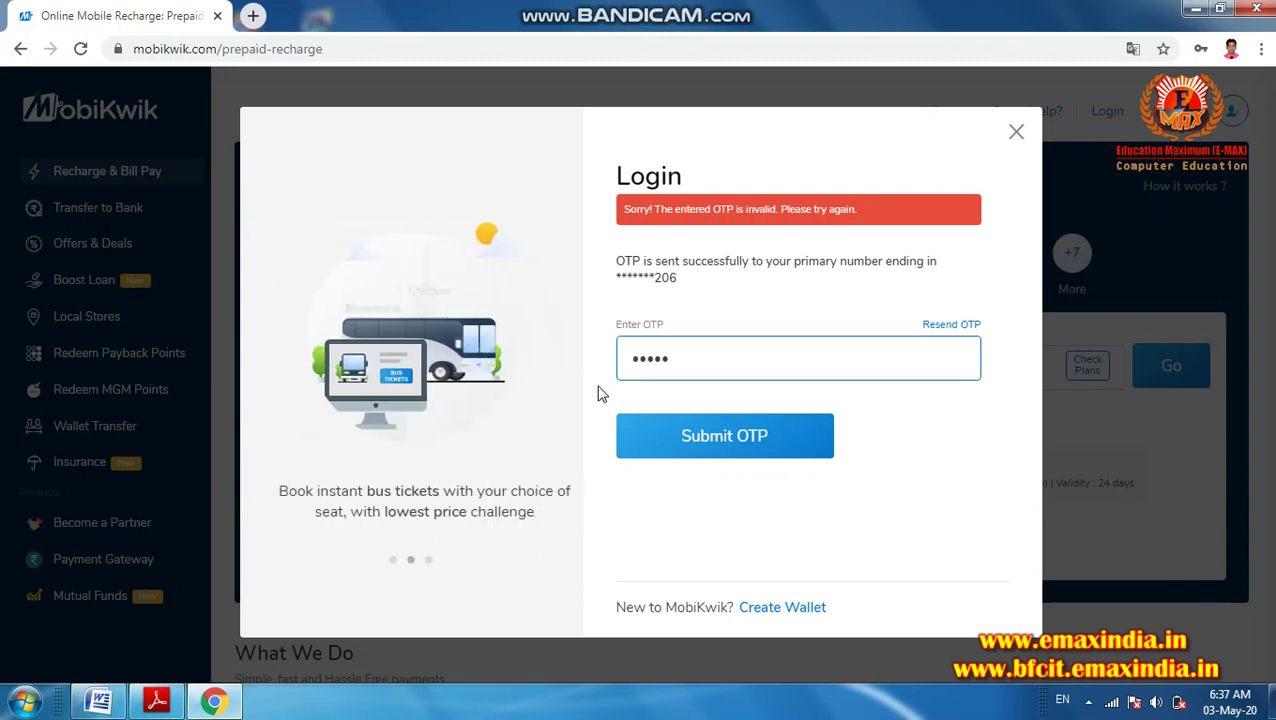
left_click(689, 361)
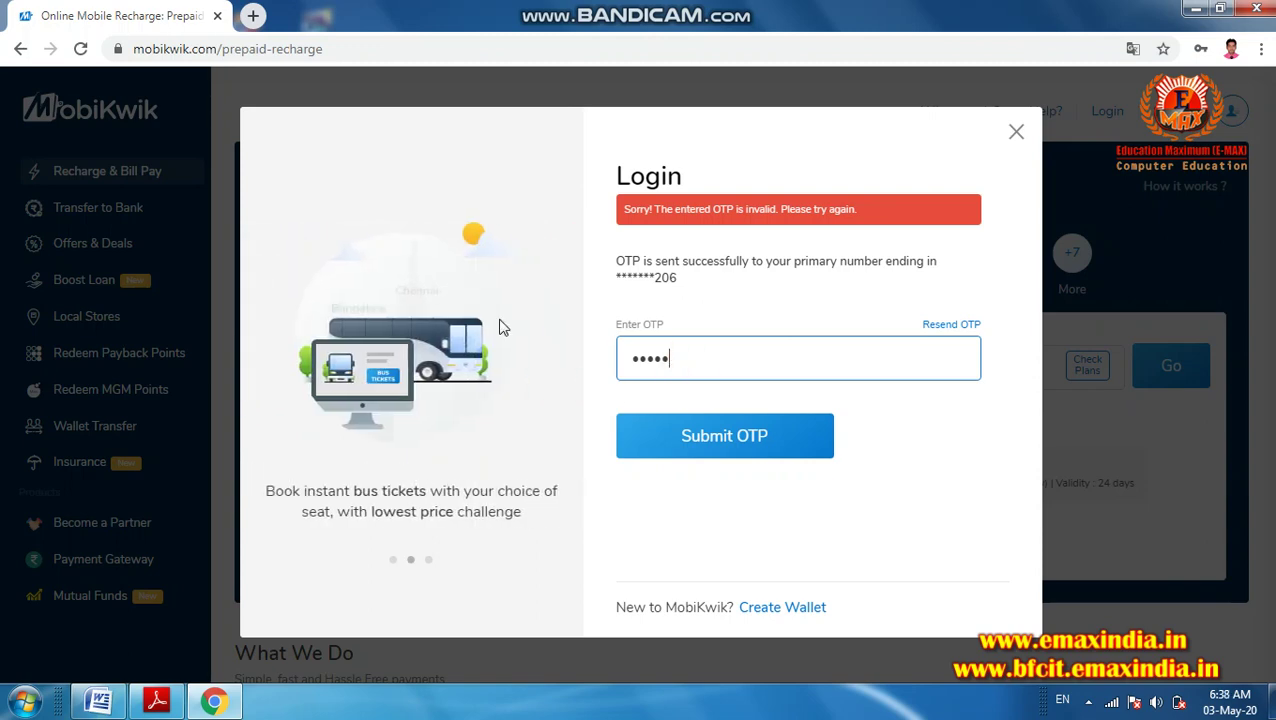
key("BackSpace")
key("BackSpace")
key("BackSpace")
key("BackSpace")
key("BackSpace")
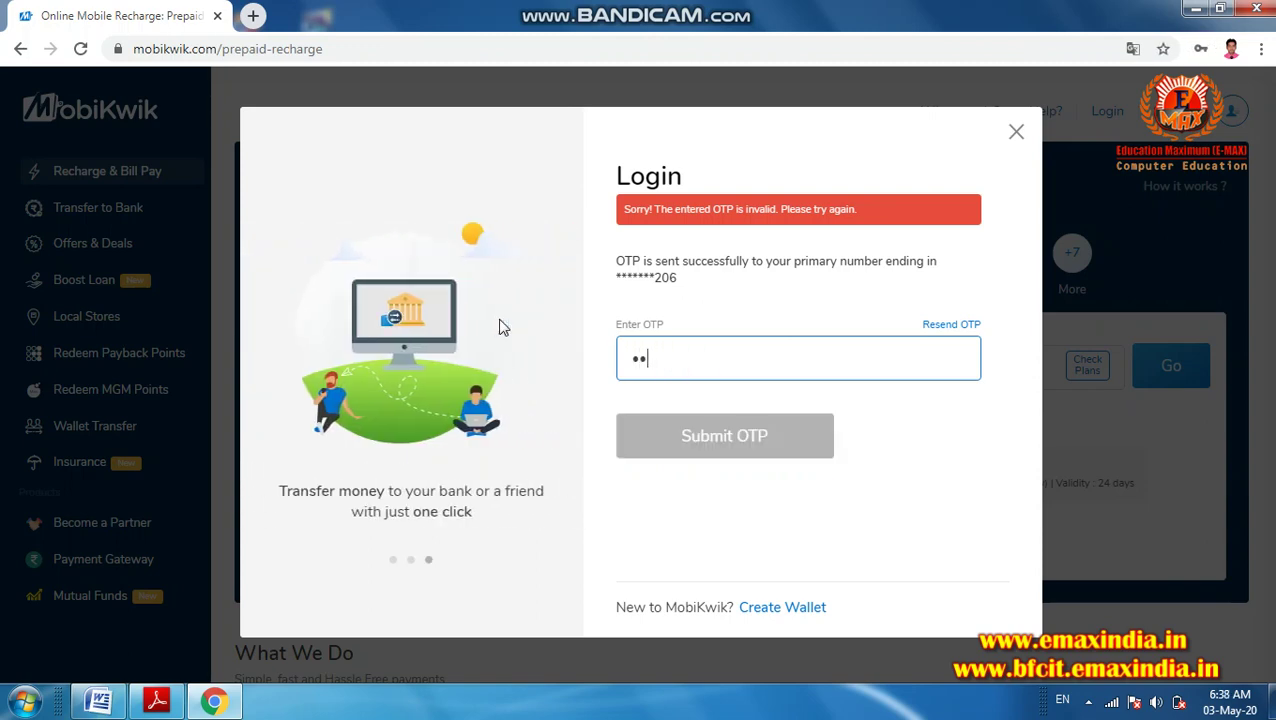
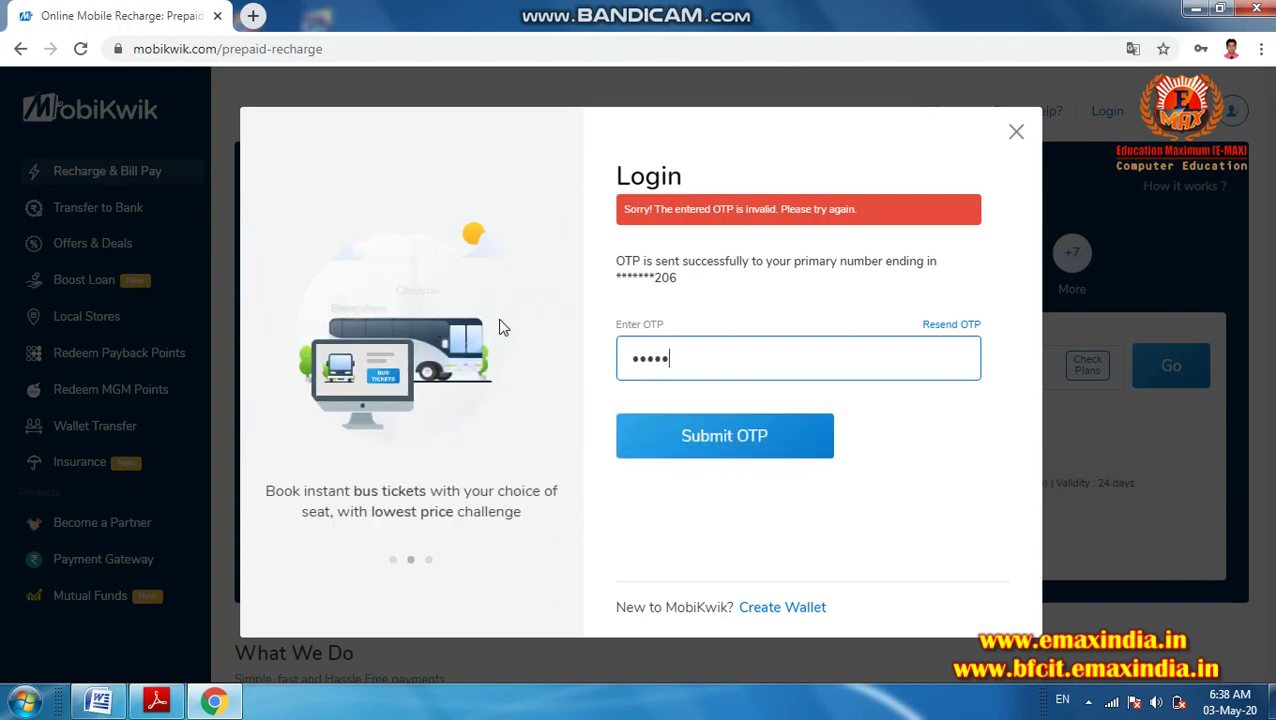
left_click(662, 436)
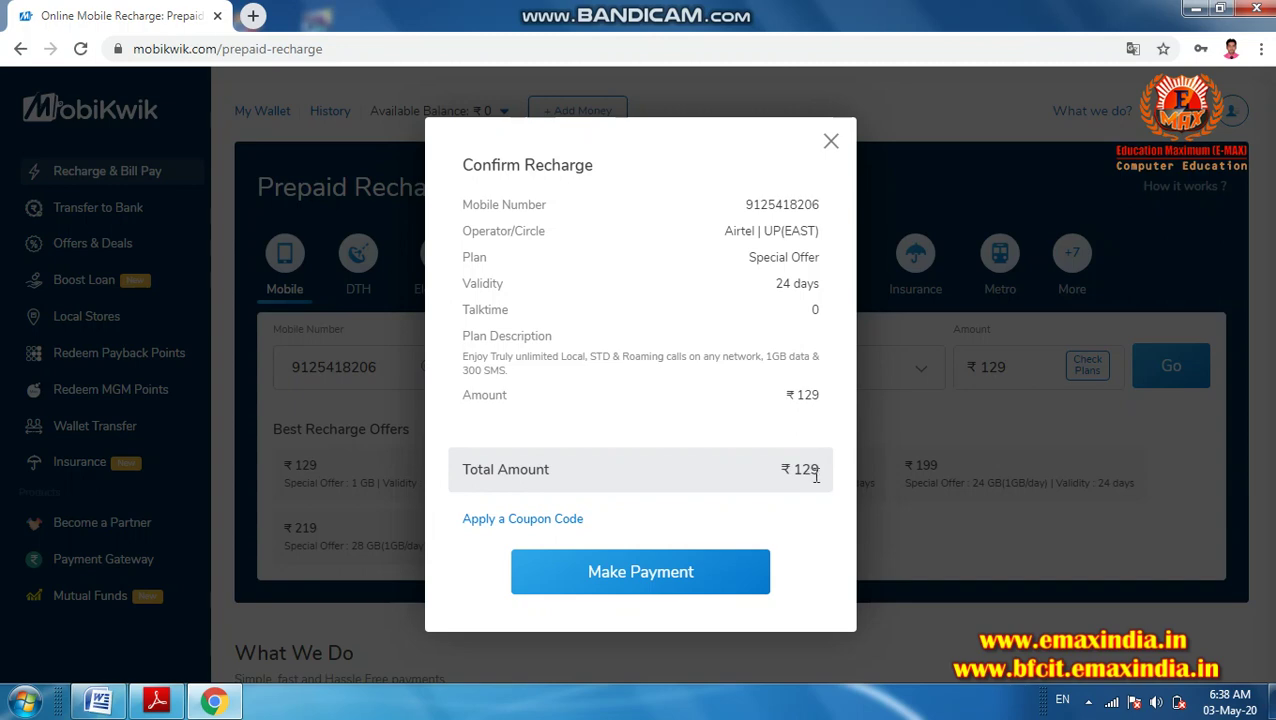
- Confirm the ₹129 Airtel Special Offer recharge to reach MobiKwik's payment mode page
left_click(664, 580)
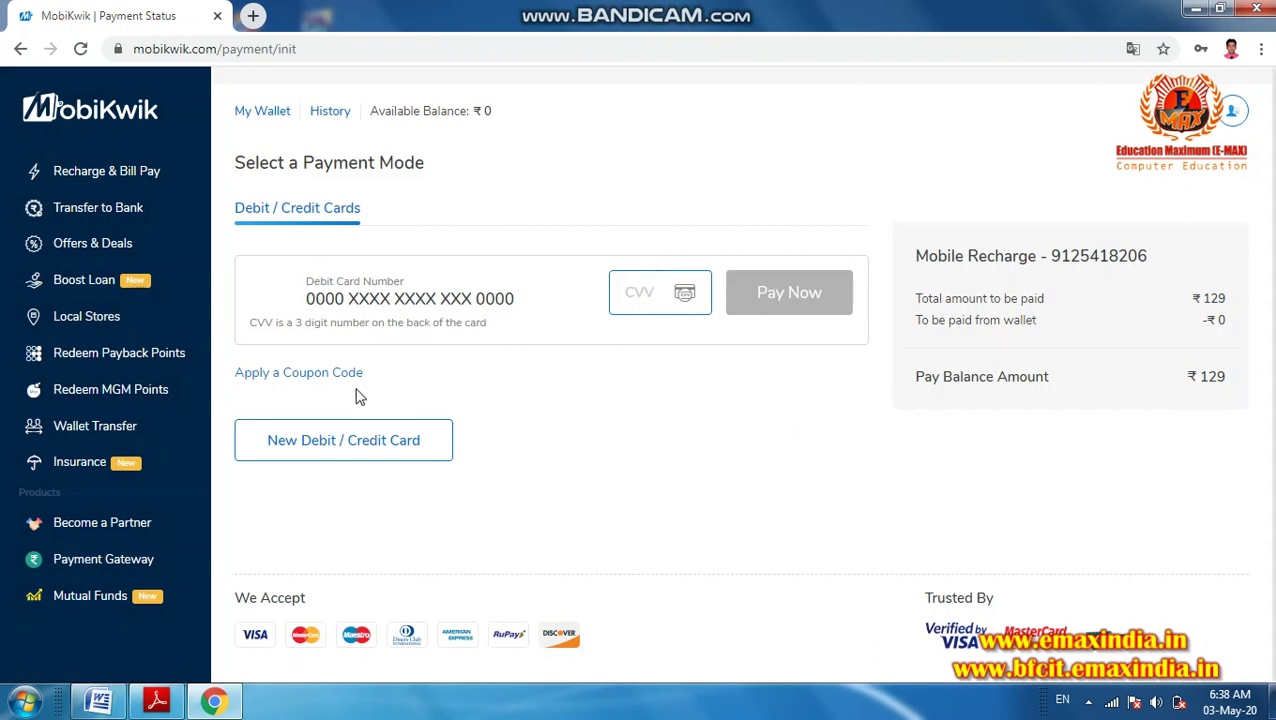
left_click(321, 436)
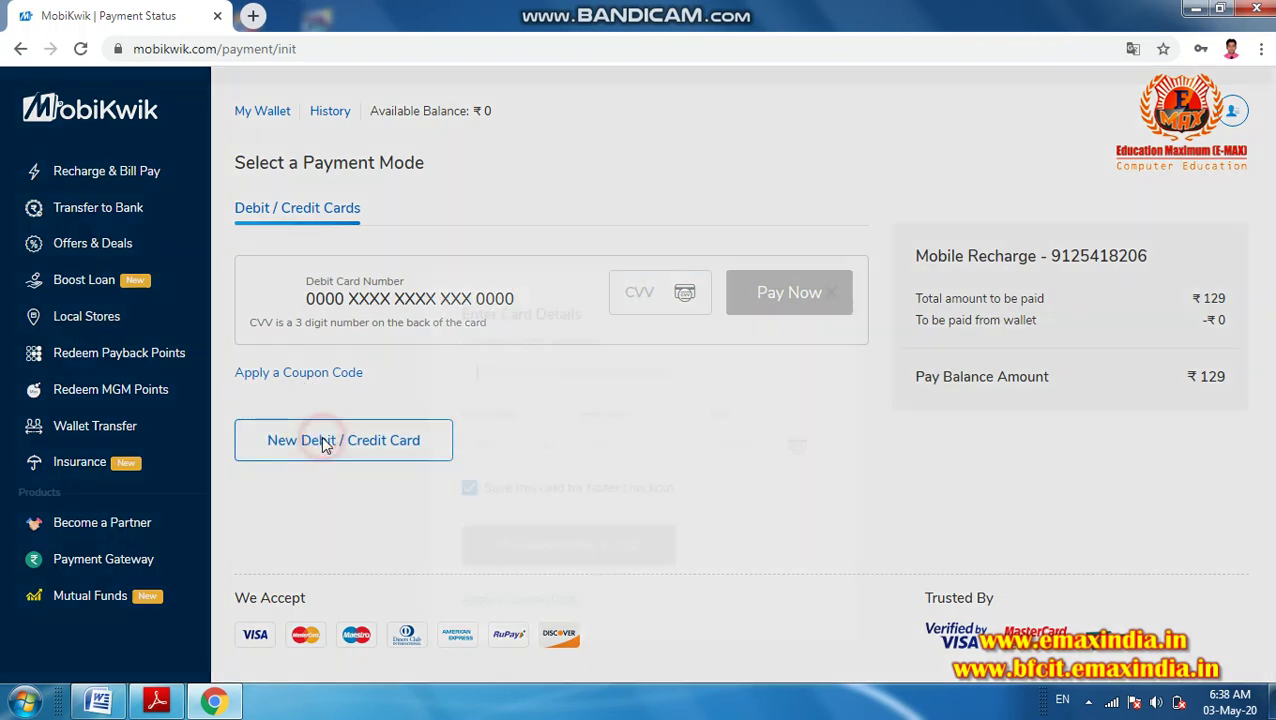
left_click(524, 280)
type("0000000000000000000")
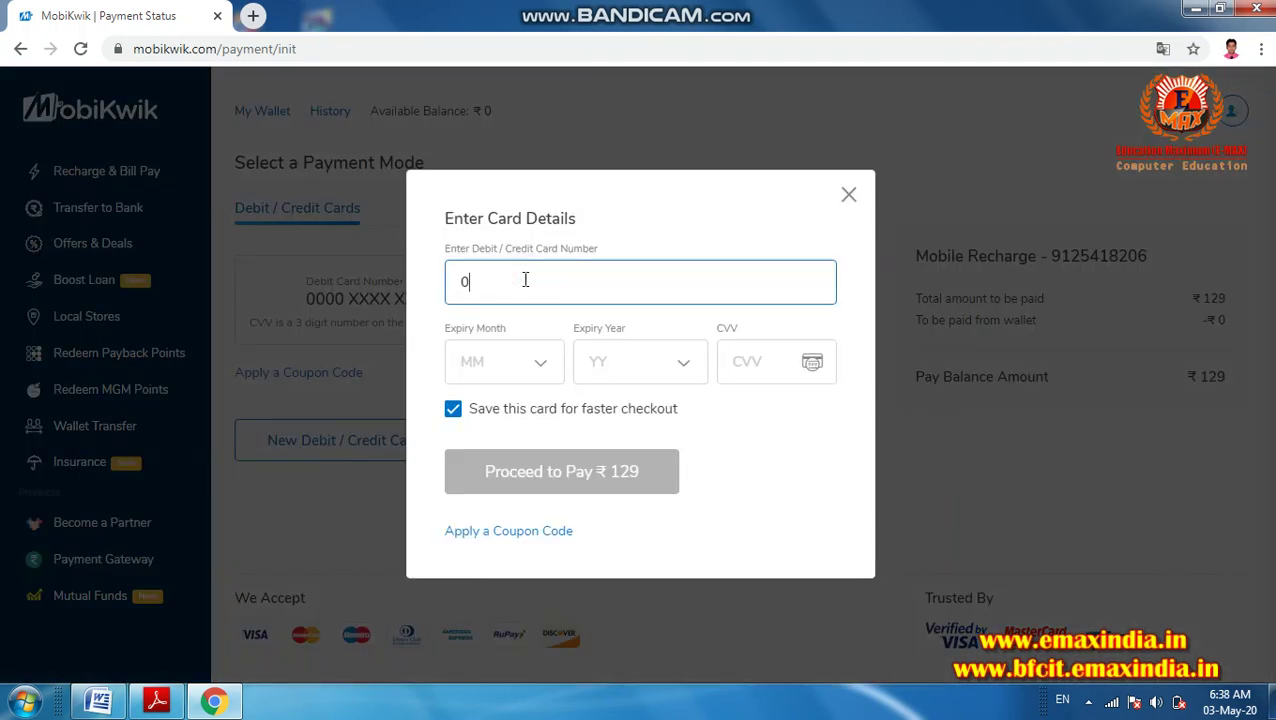
key("Tab")
type("00")
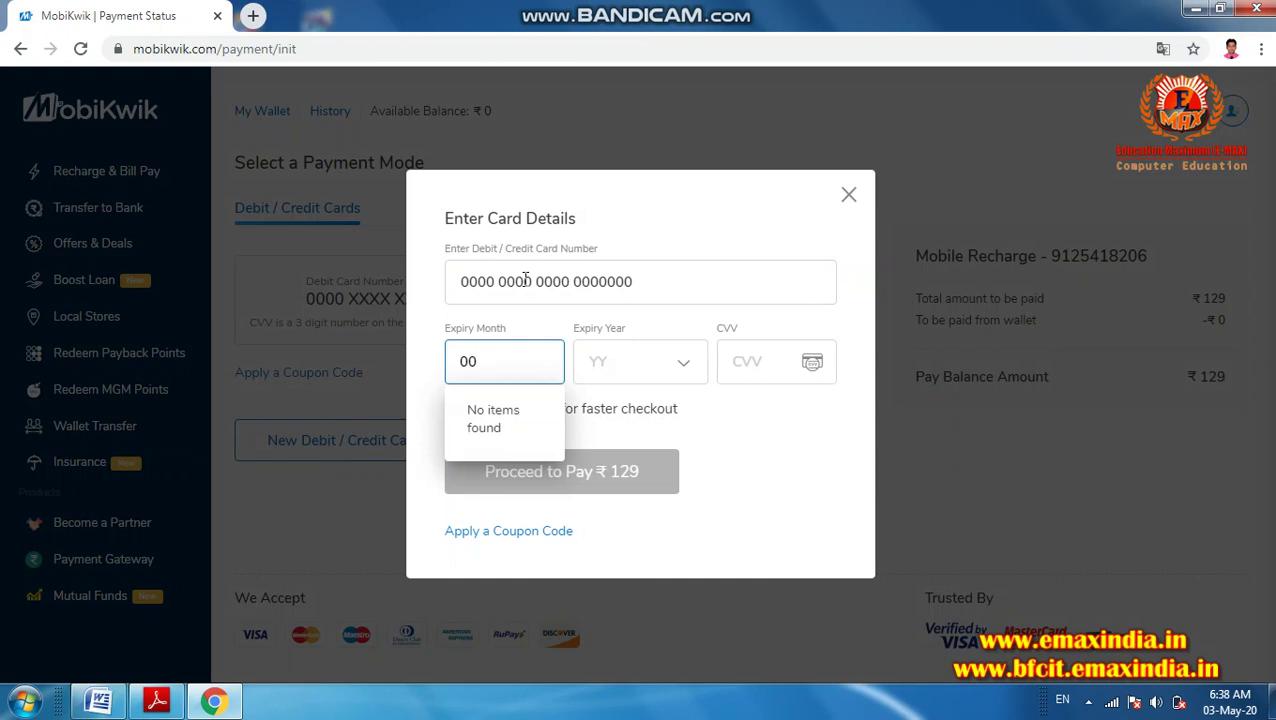
left_click(513, 362)
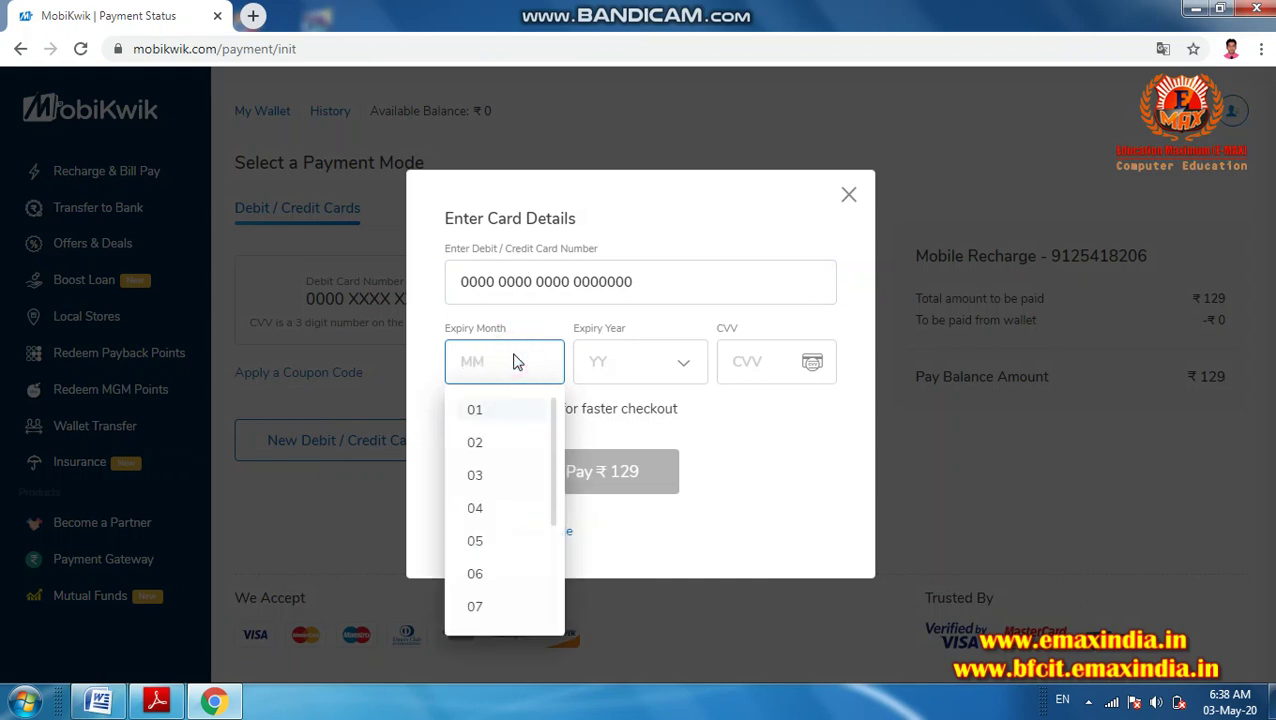
left_click(516, 440)
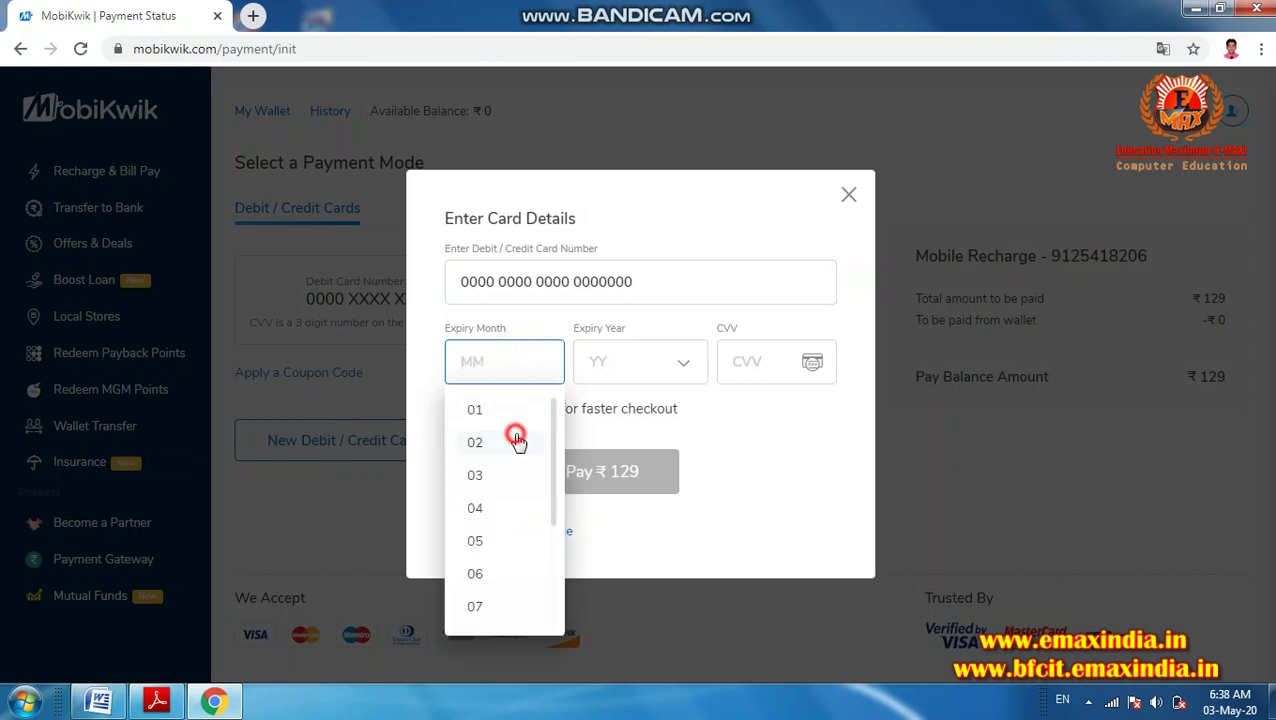
left_click(736, 360)
left_click(676, 362)
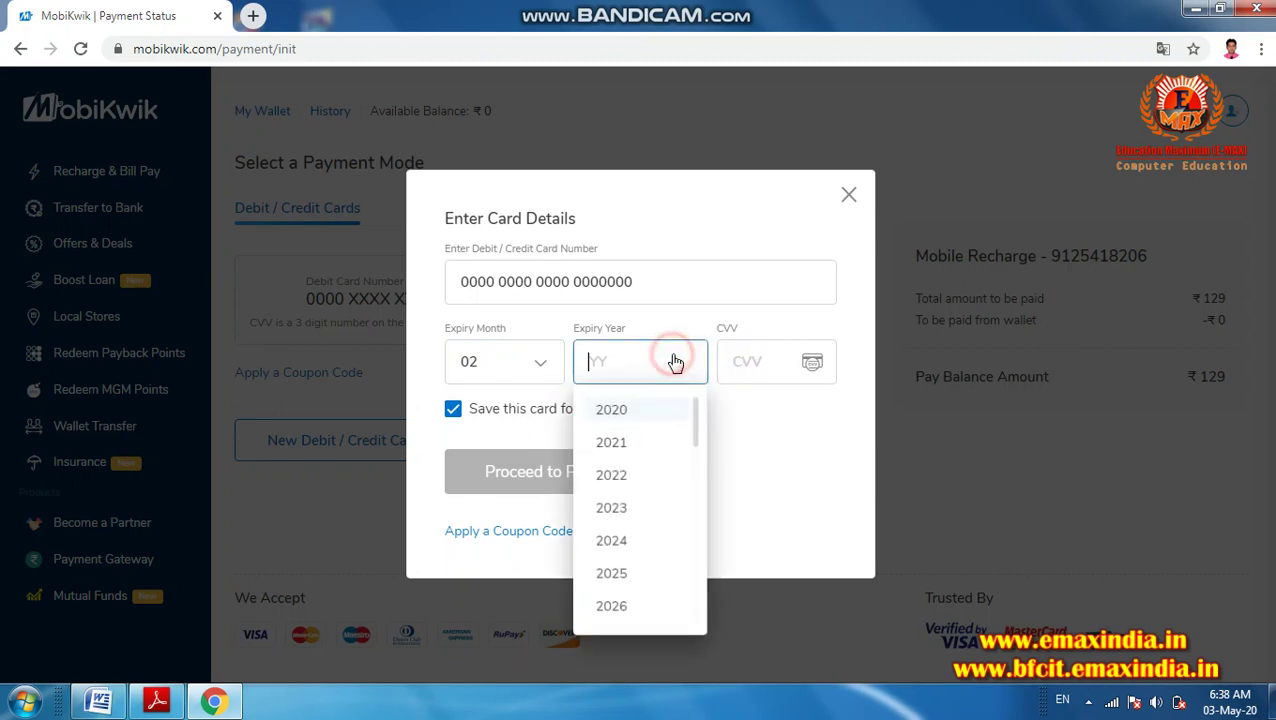
left_click(630, 443)
left_click(733, 368)
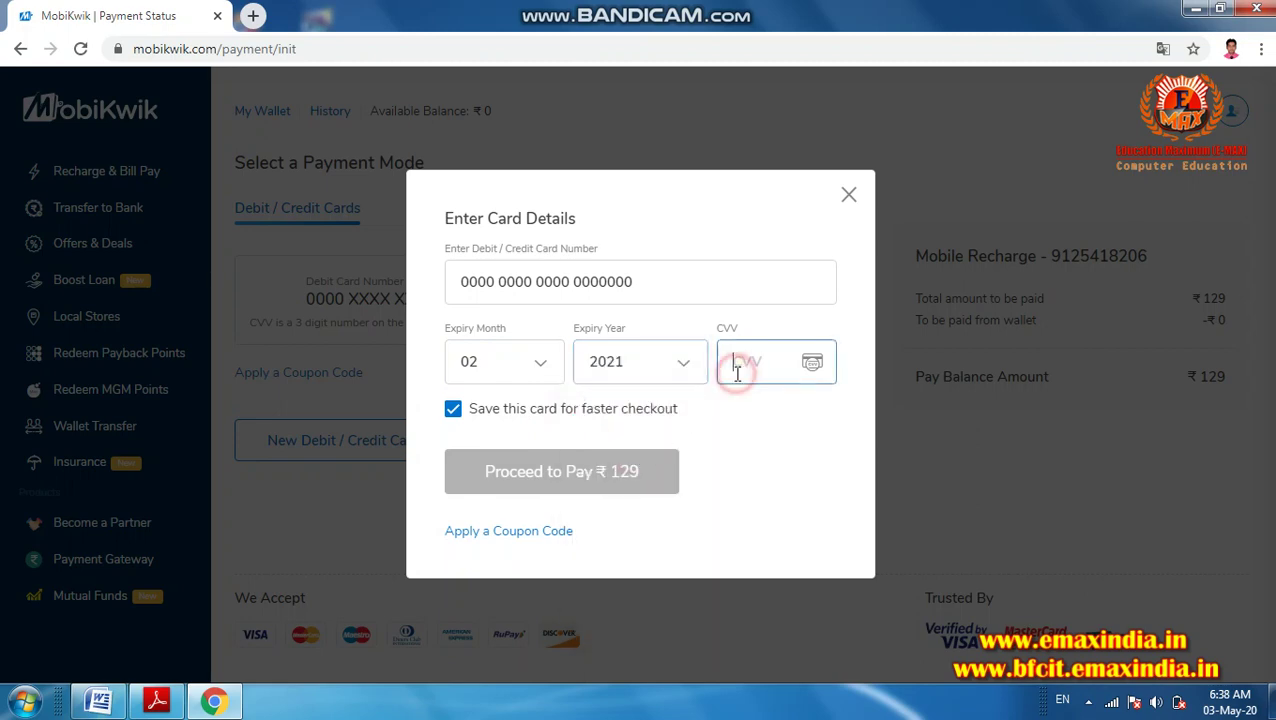
left_click_drag(635, 279, 612, 281)
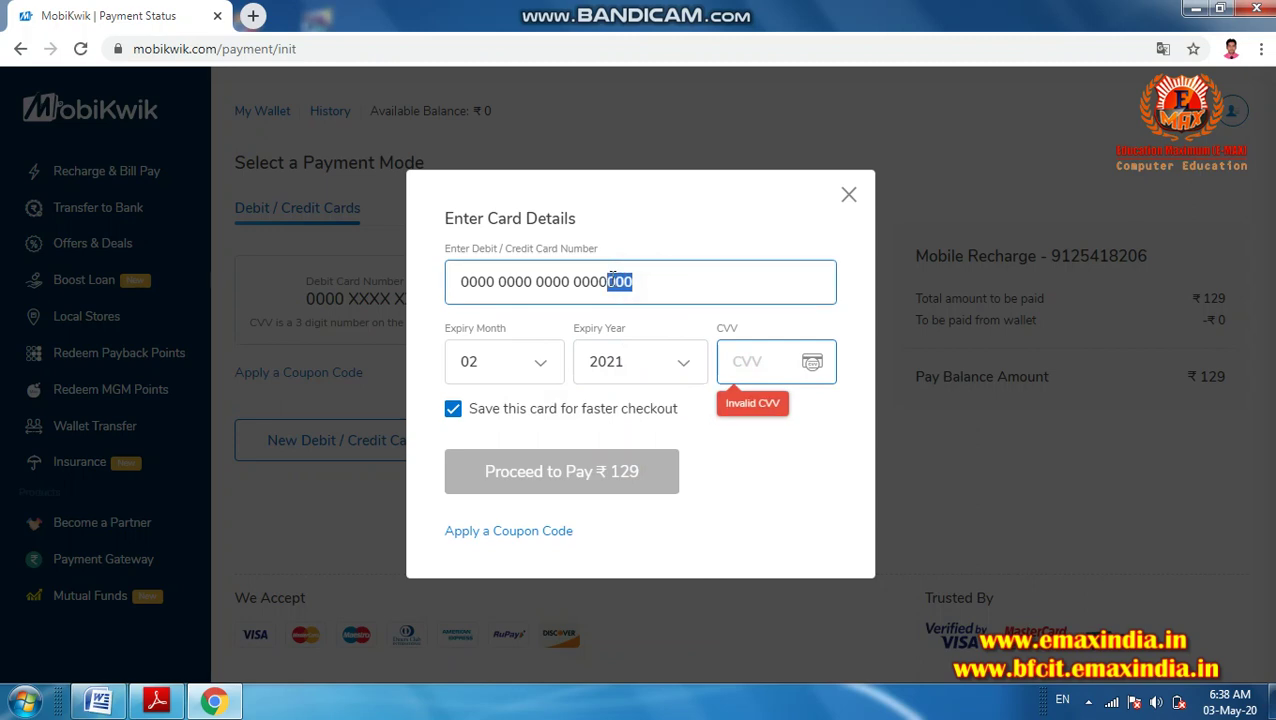
left_click(771, 353)
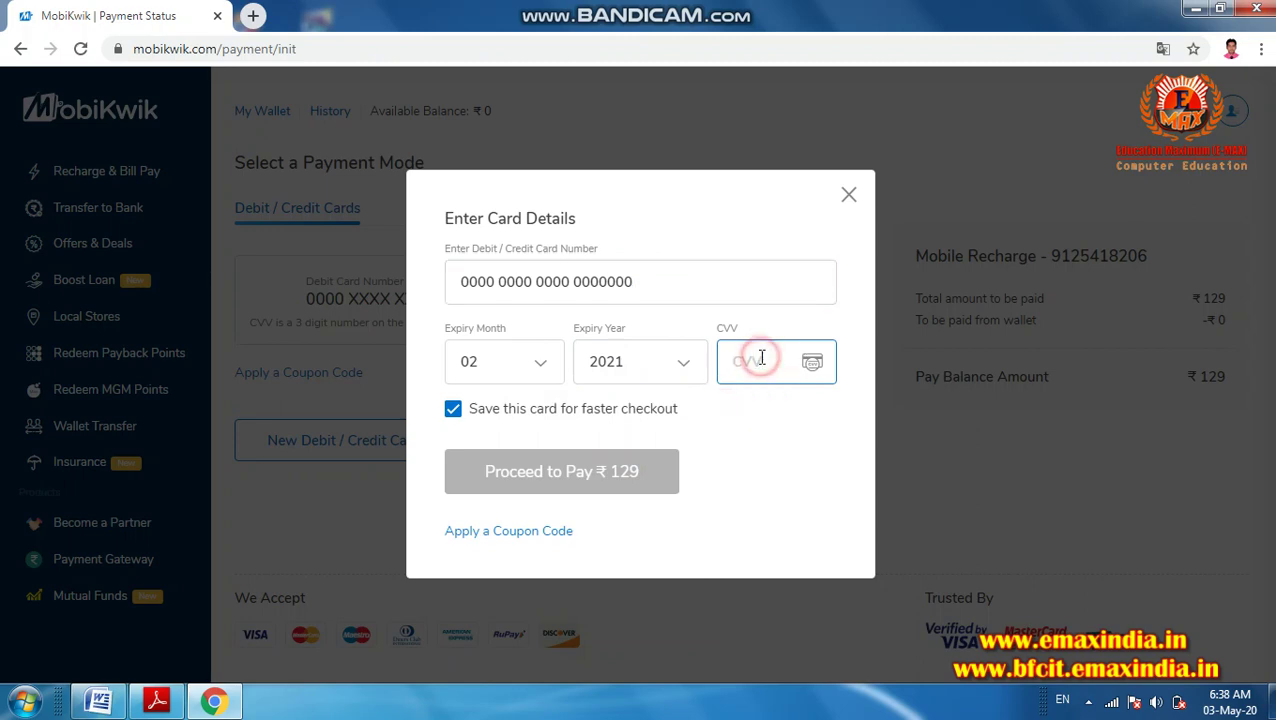
type("1")
key("shift+Tab")
type("7")
left_click(762, 357)
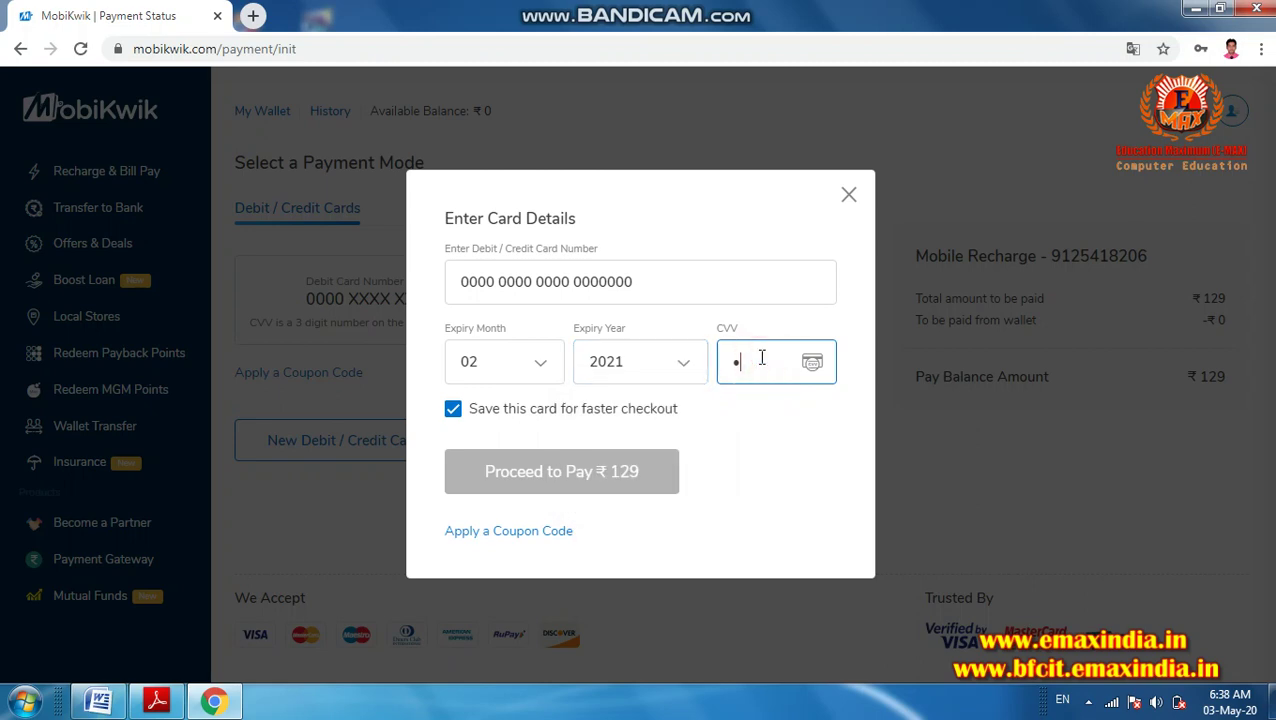
type("1")
key("shift+Tab")
type("7")
left_click(762, 357)
type("1")
key("shift+Tab")
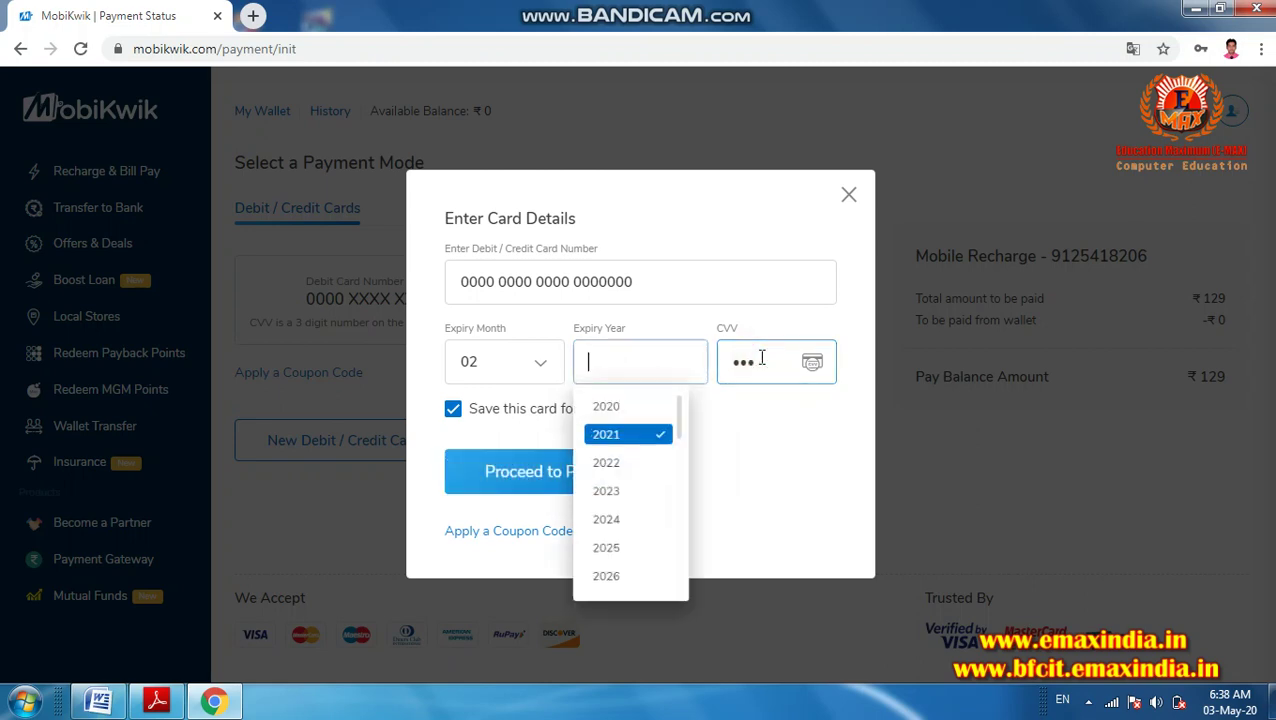
left_click(765, 420)
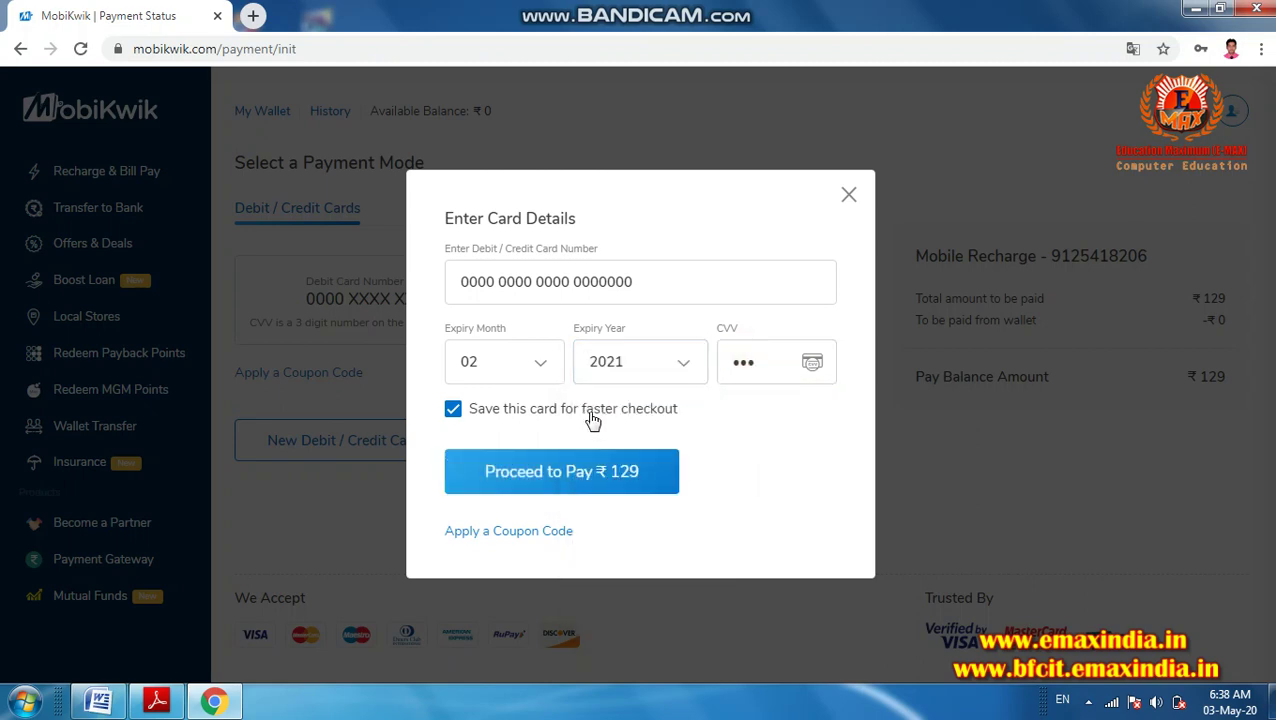
left_click(533, 478)
left_click(848, 197)
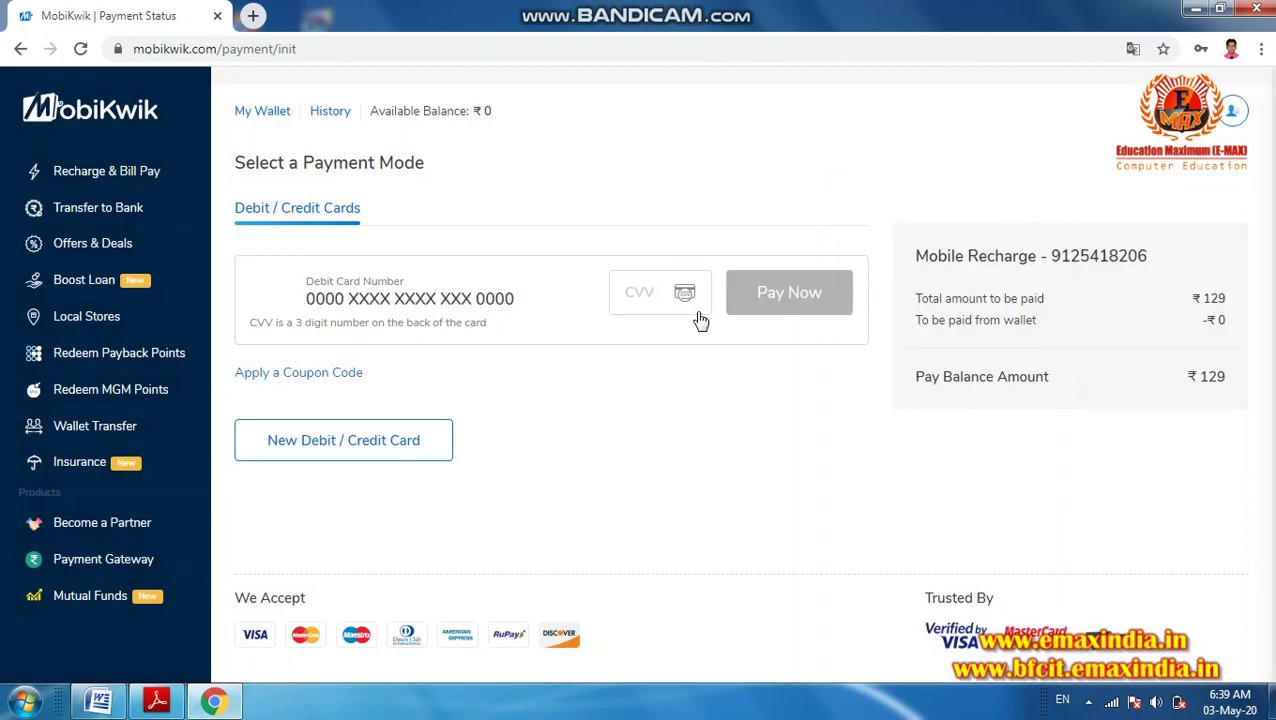